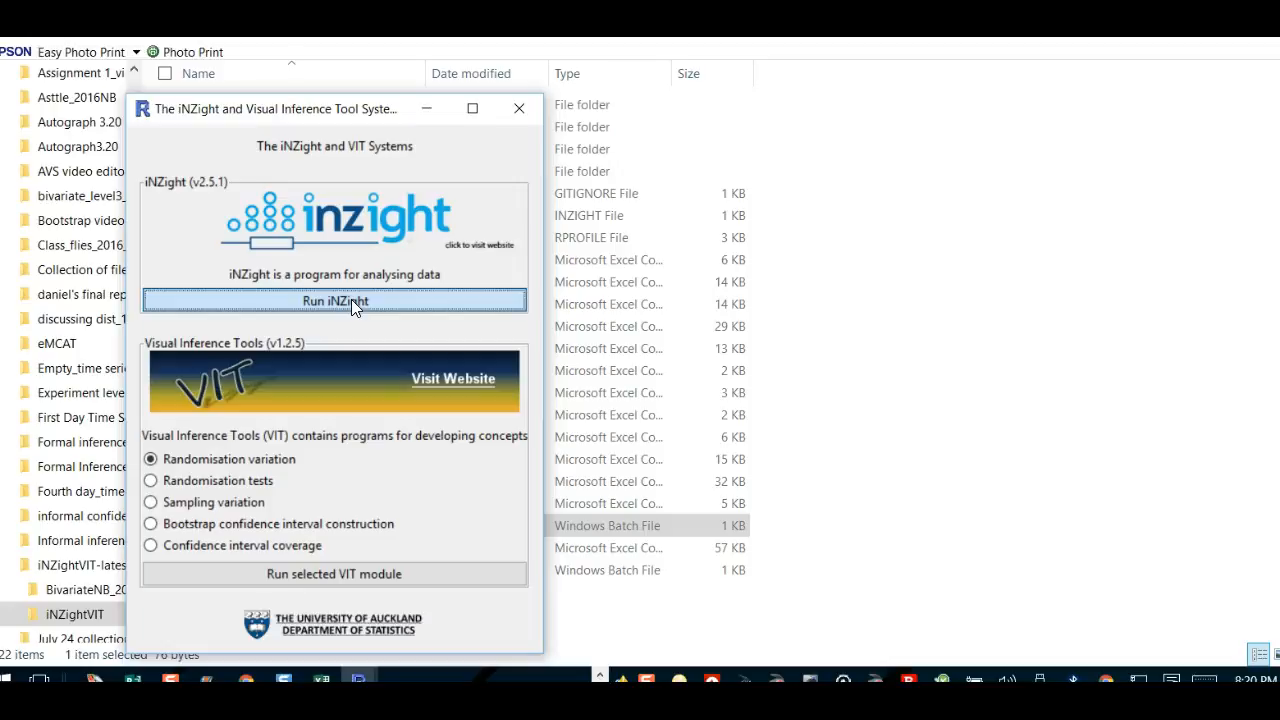
Step: Launch iNZight and import 'The island survey_blood pressure and sodium' data file
left_click(237, 228)
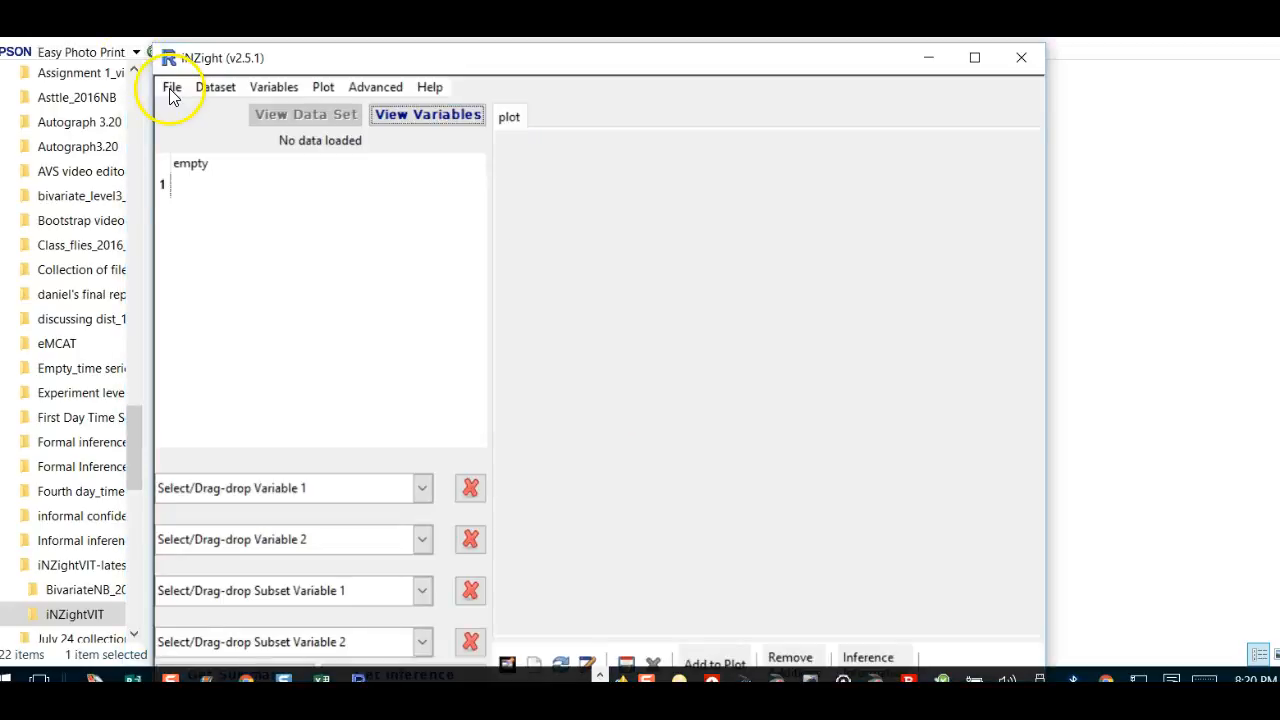
left_click(169, 88)
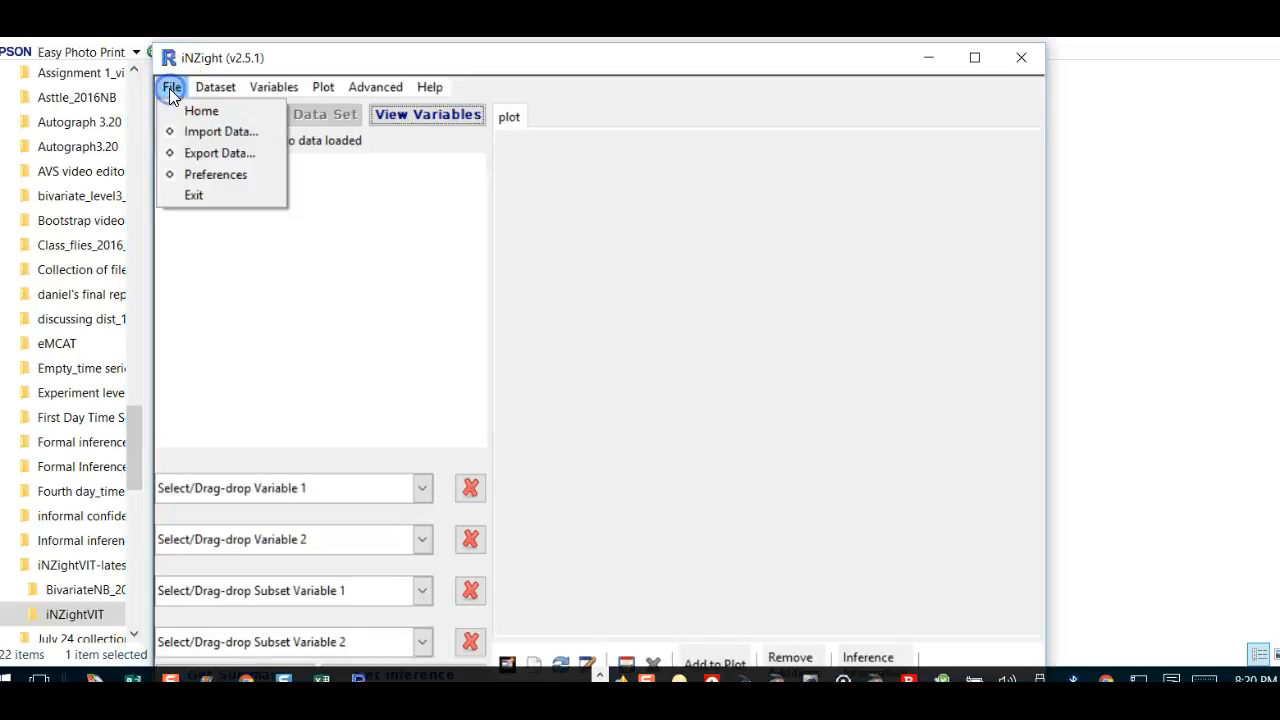
left_click(225, 135)
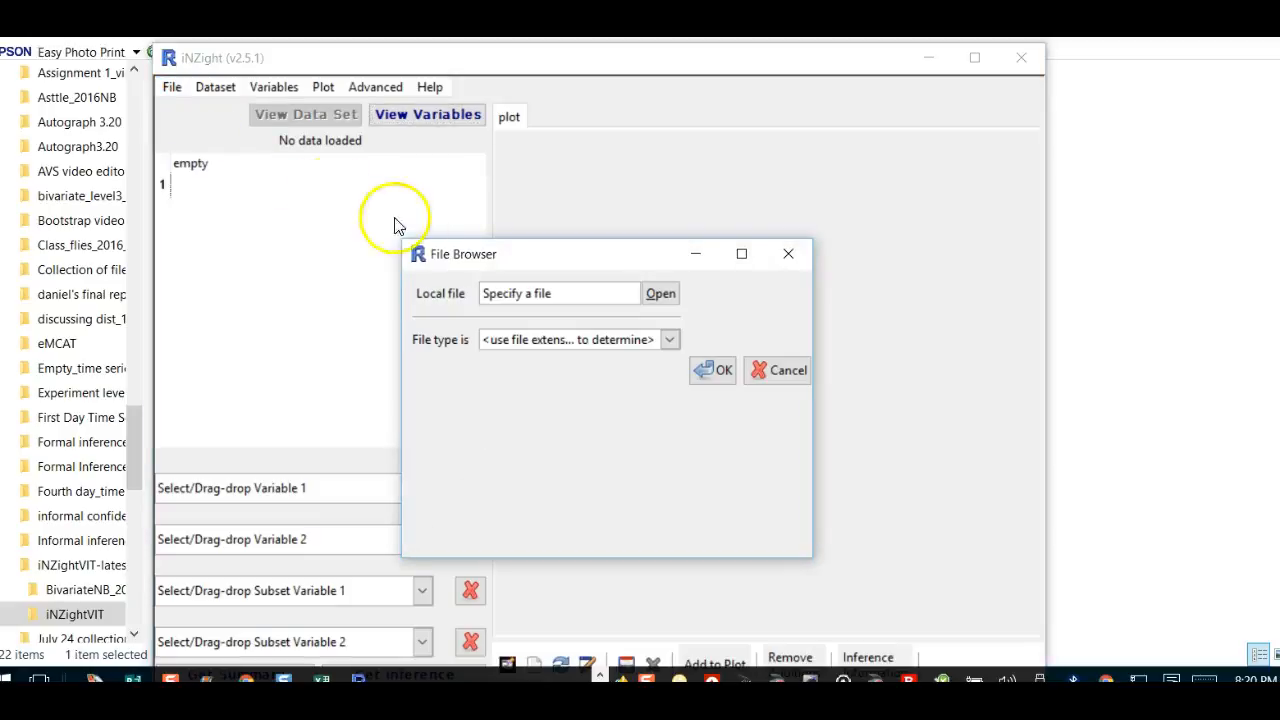
left_click(722, 371)
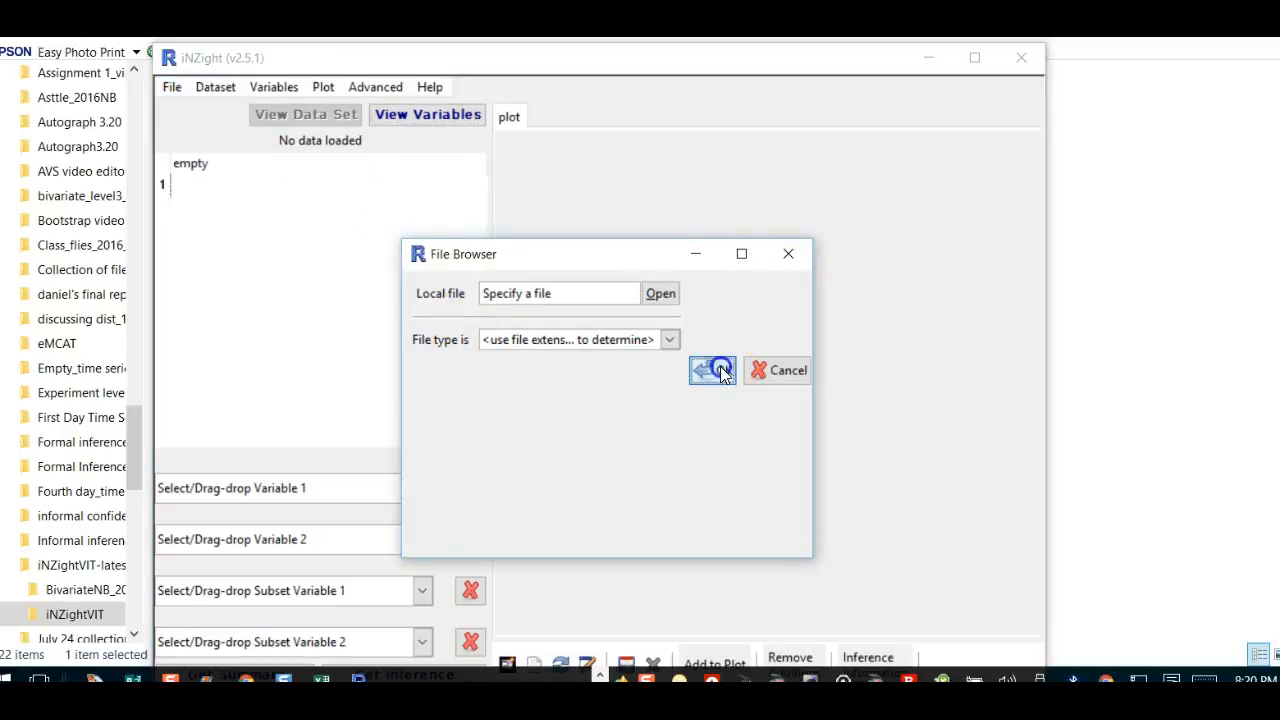
left_click(656, 295)
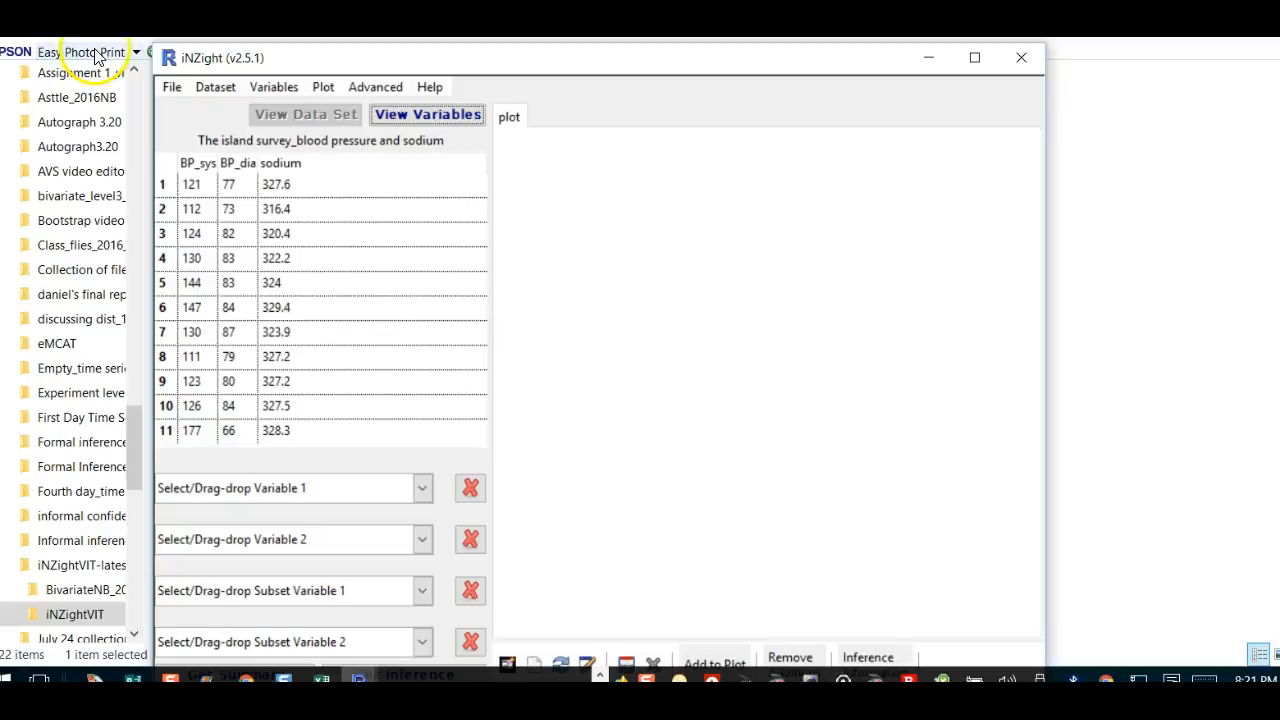
Step: Switch to the variable list of BP_sys, BP_dia and sodium, and pick sodium as Variable 2
left_click(401, 114)
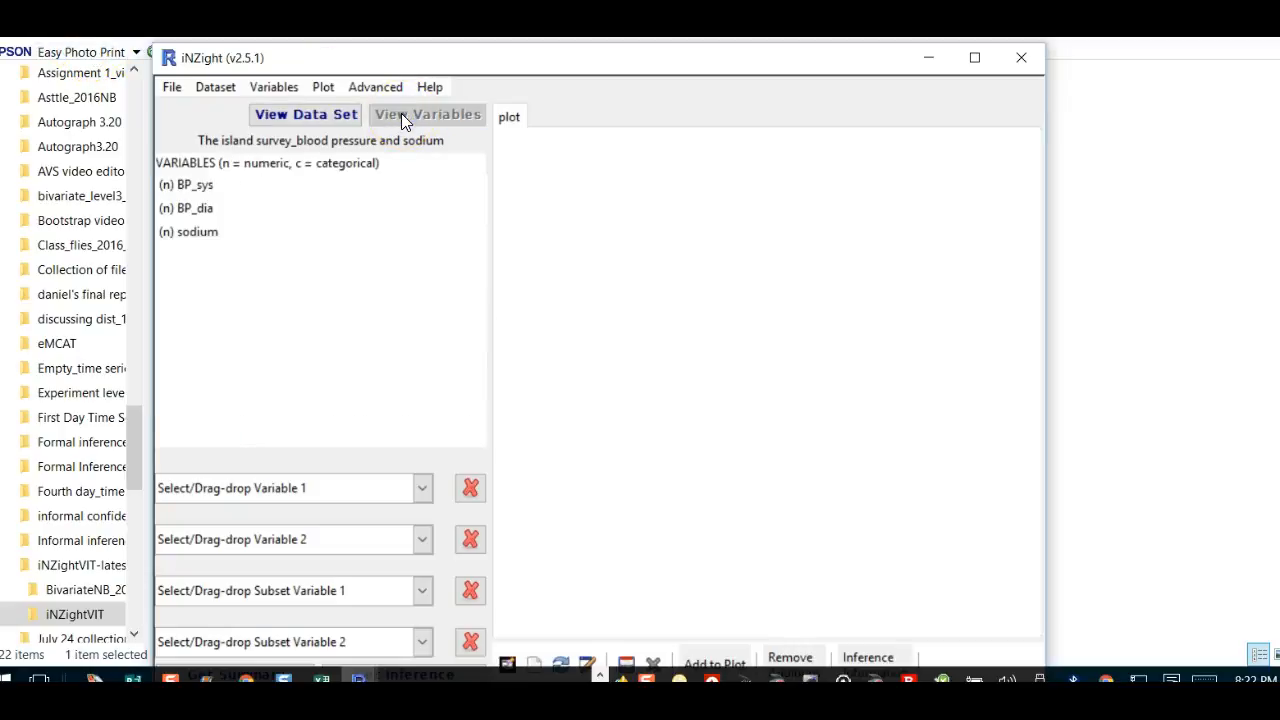
left_click(230, 198)
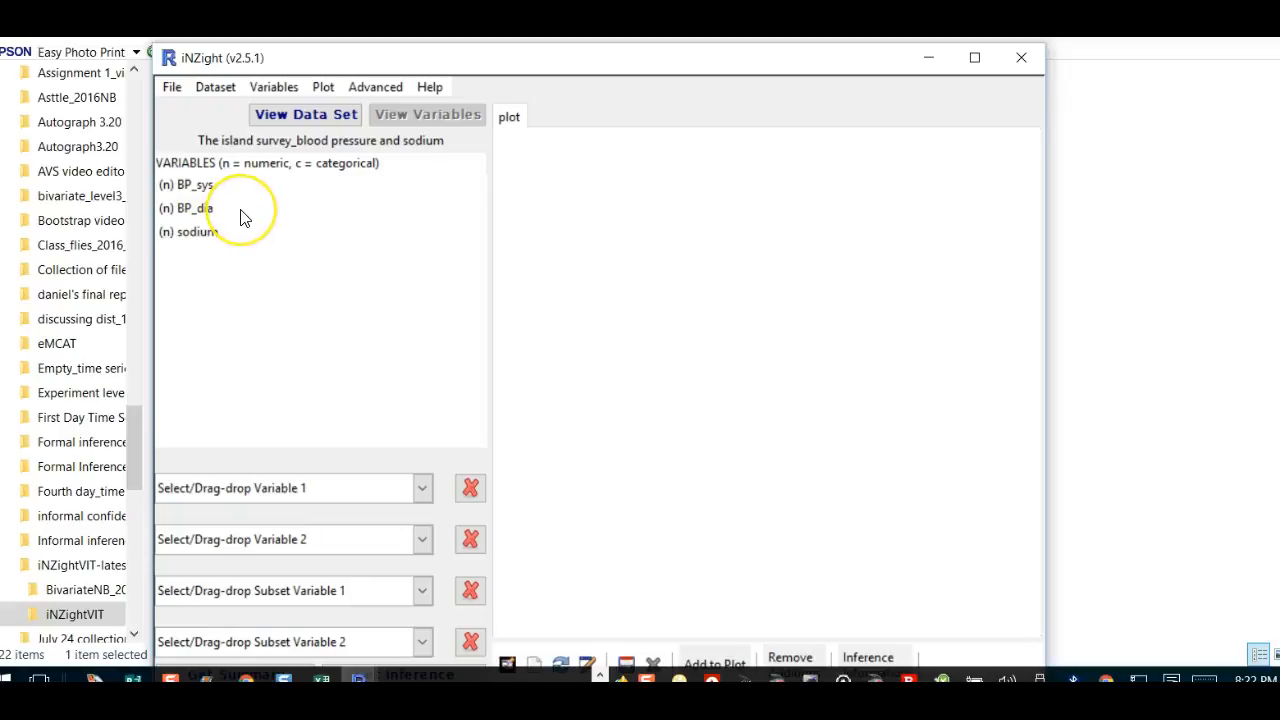
left_click(205, 258)
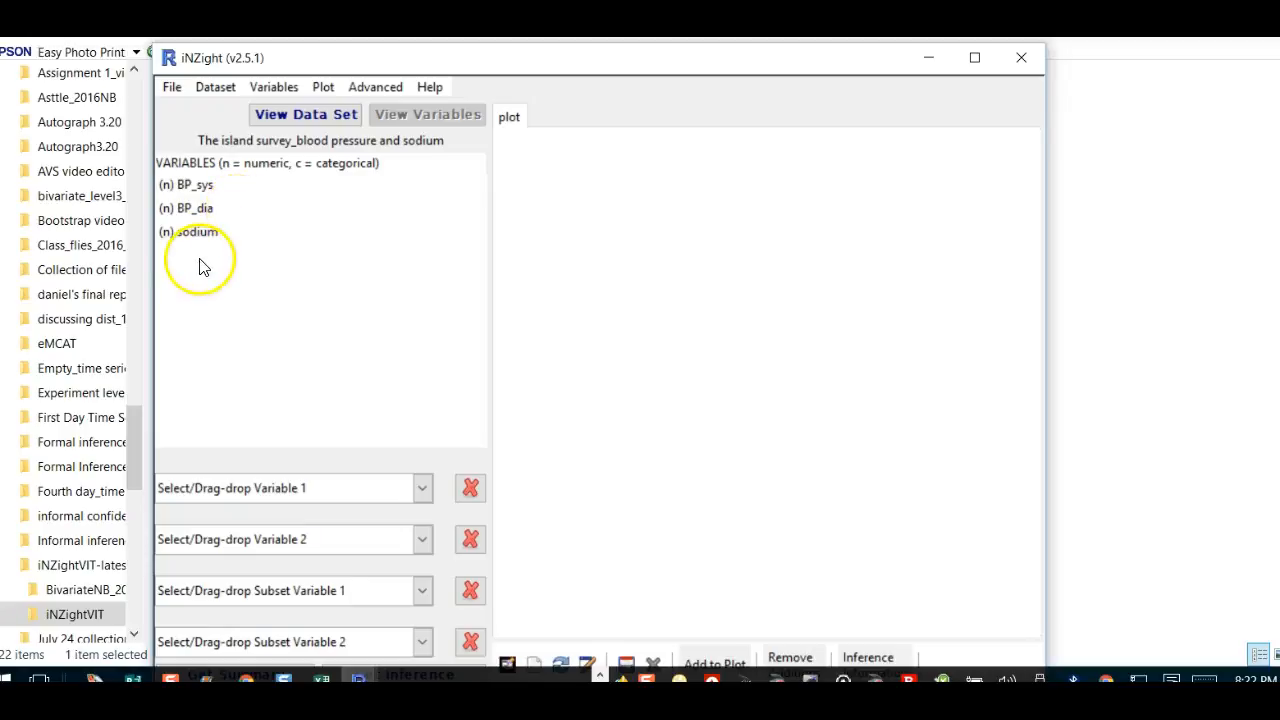
Step: Drag sodium into Variable 2 and BP_sys into Variable 1 for a BP_sys versus sodium scatterplot
left_click(217, 198)
left_click(205, 231)
left_click_drag(196, 238, 244, 535)
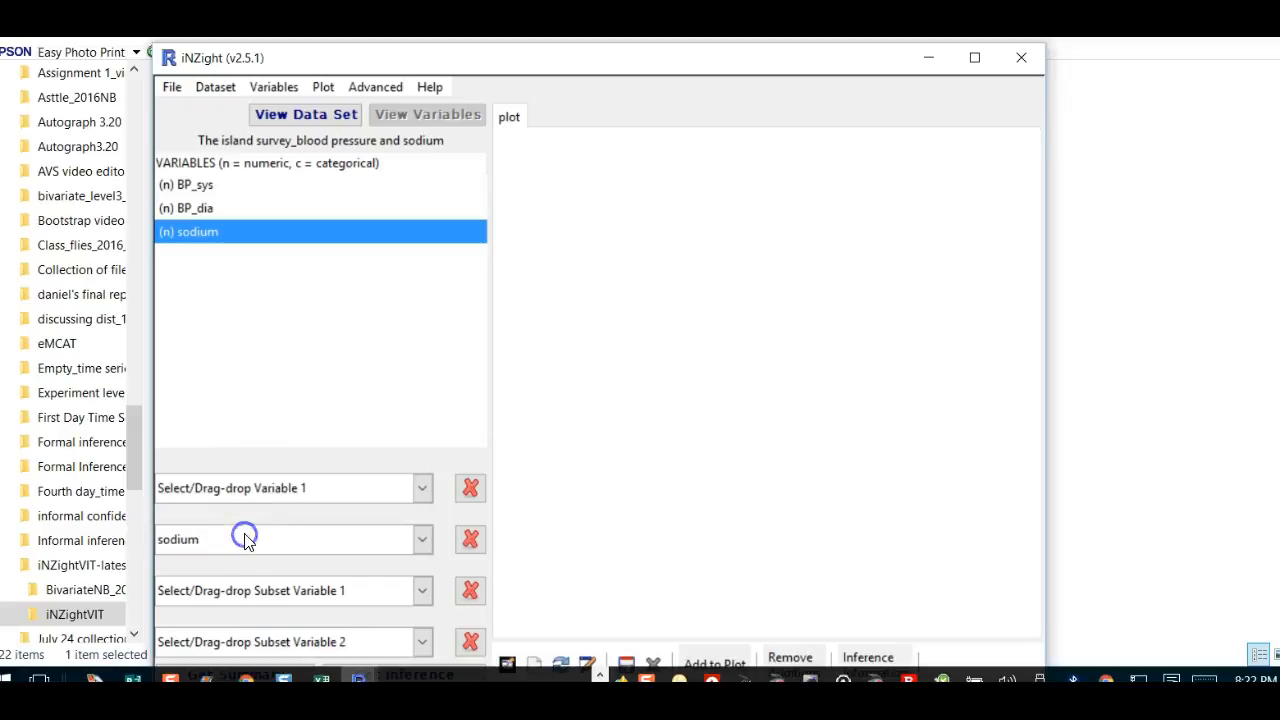
left_click(193, 188)
left_click_drag(193, 188, 255, 489)
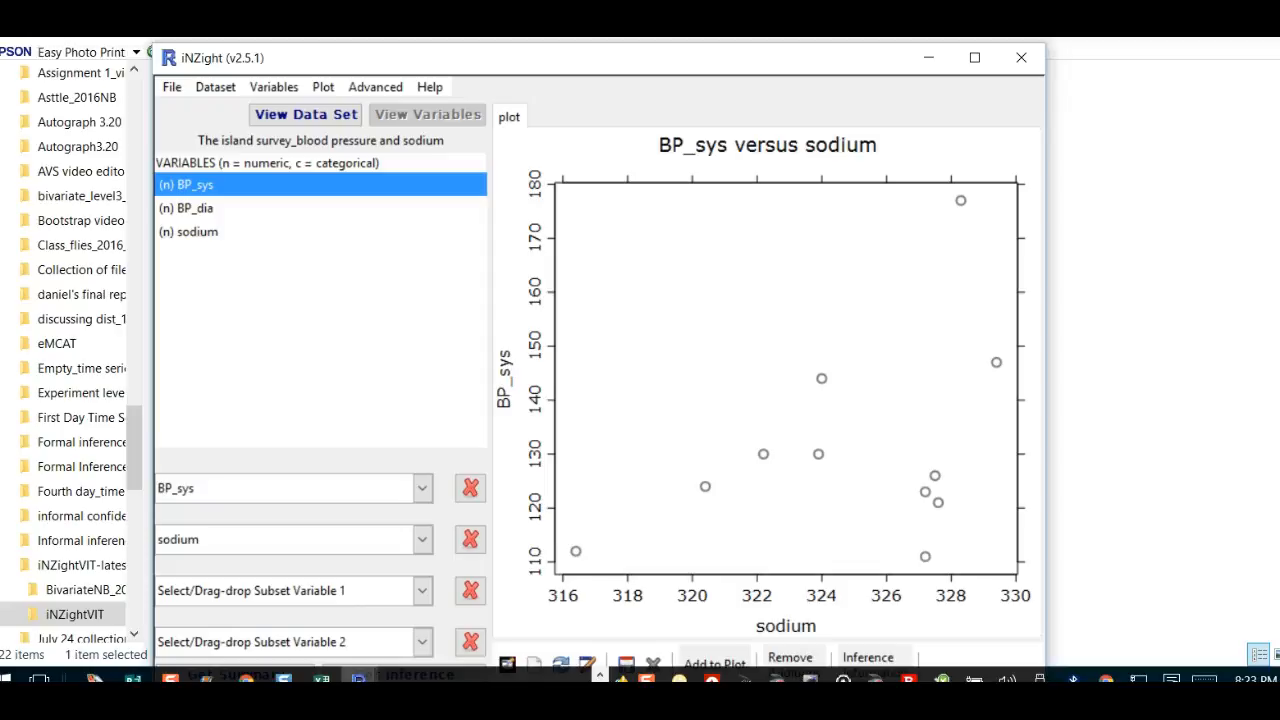
Step: Add a linear trend curve to the scatterplot through Plot > Add to plot's trend curves option
left_click(323, 88)
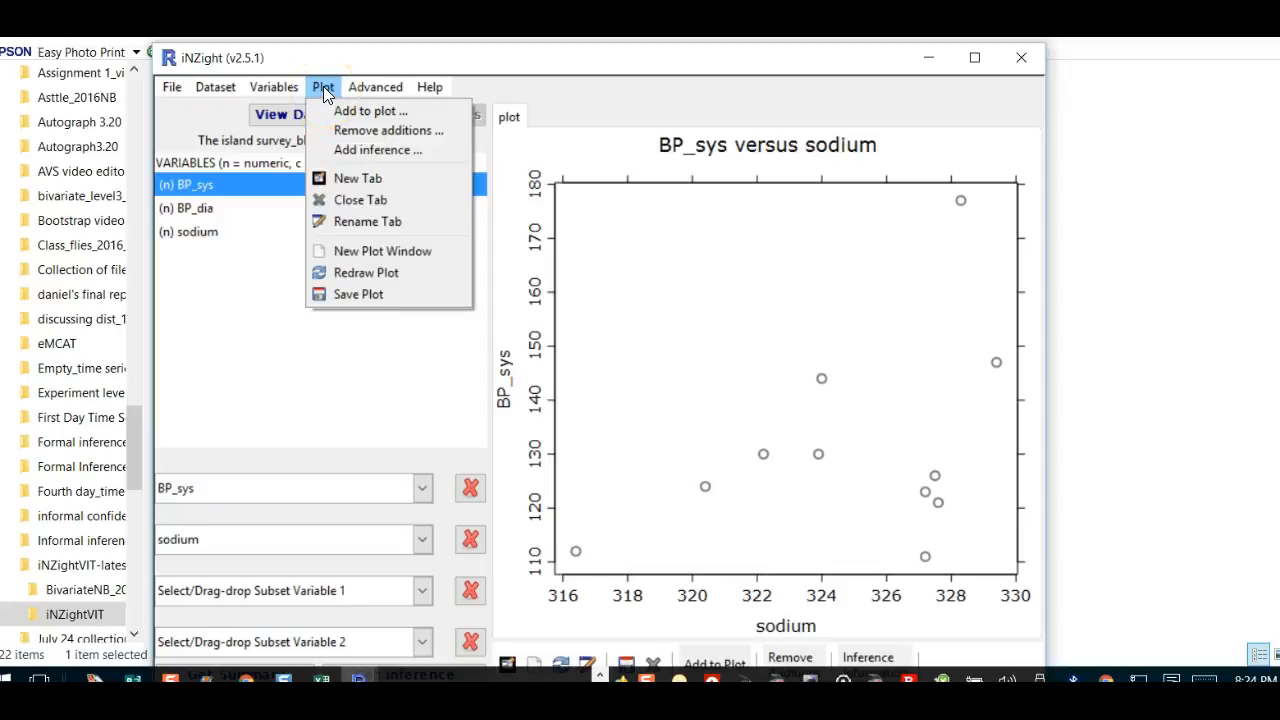
left_click(348, 110)
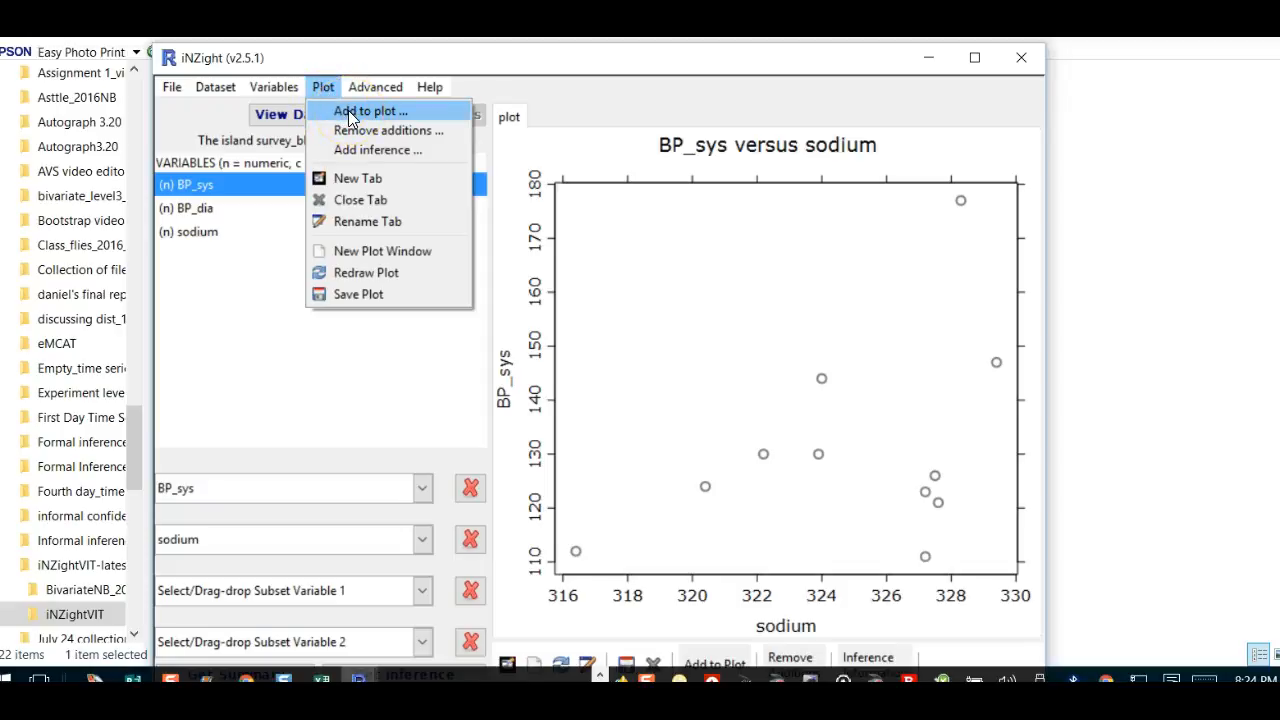
left_click(348, 110)
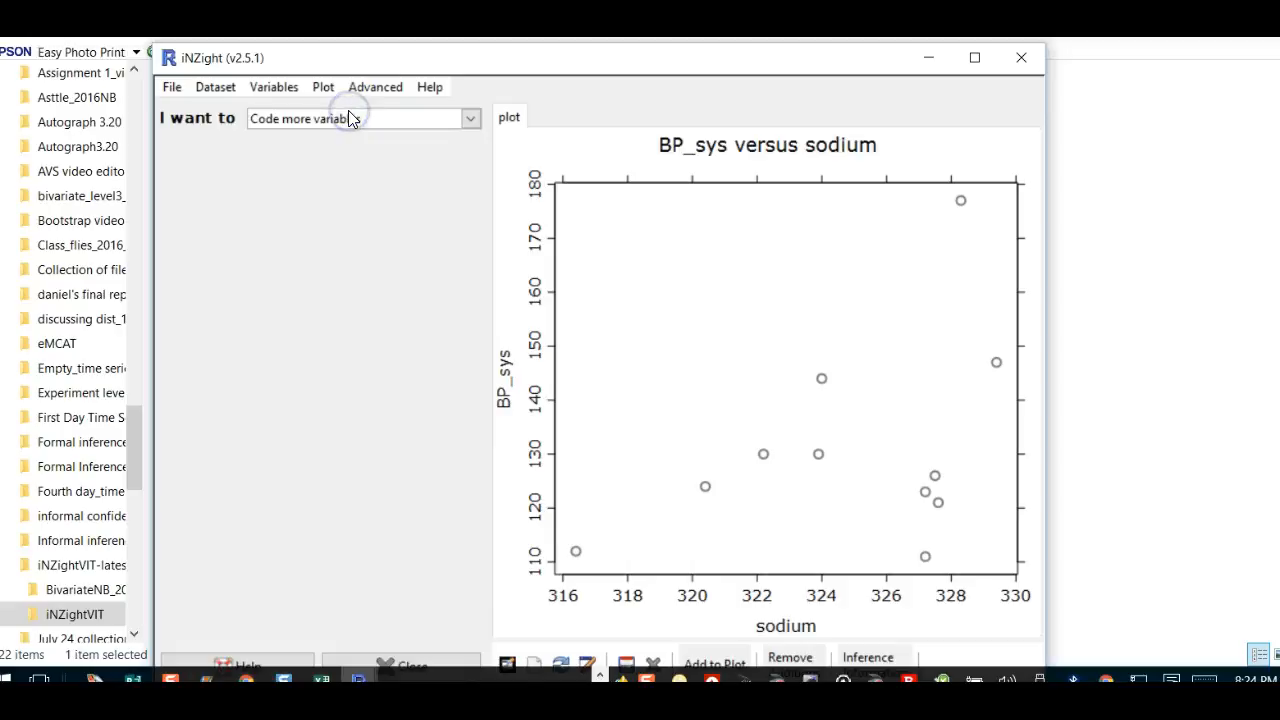
left_click(468, 119)
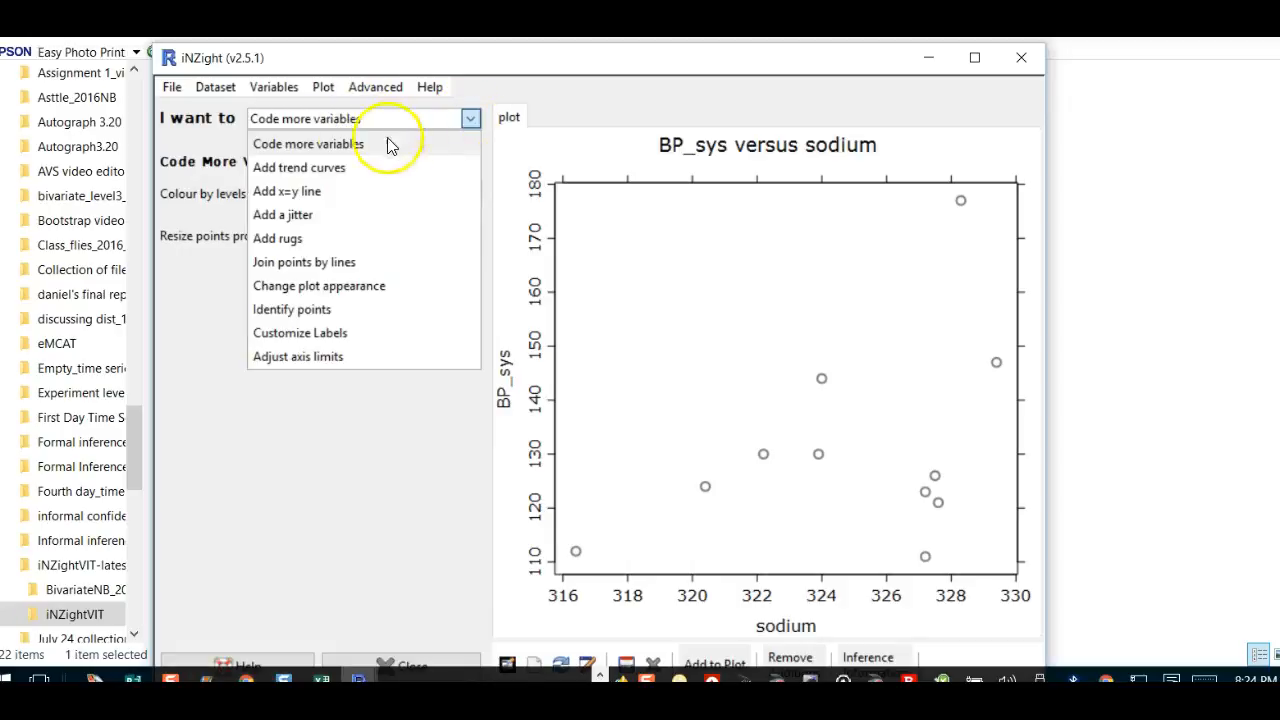
left_click(306, 170)
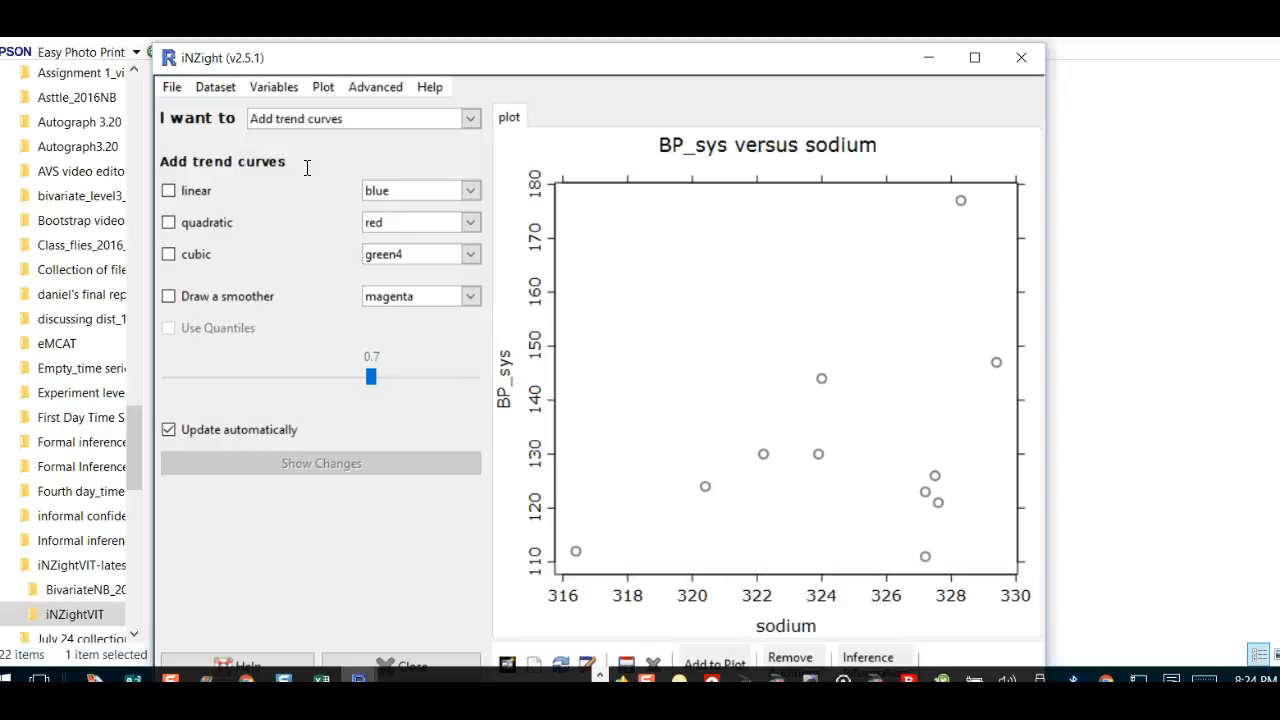
left_click(170, 191)
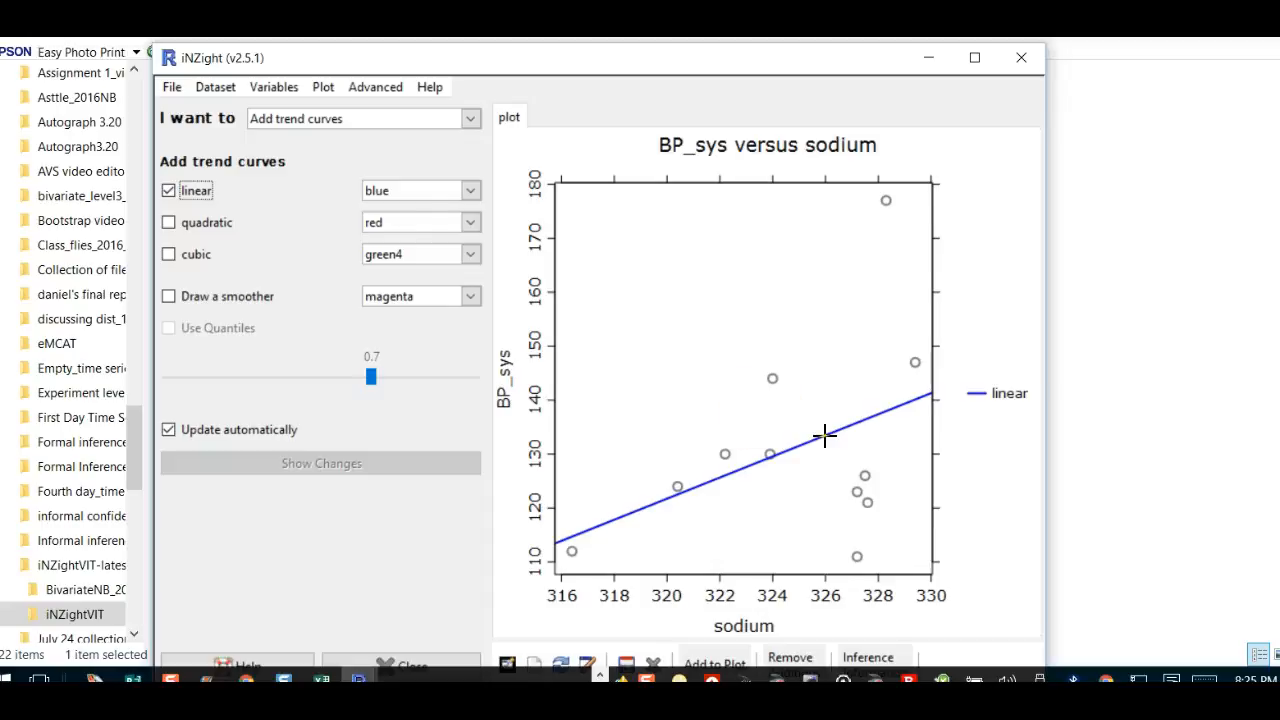
left_click(469, 191)
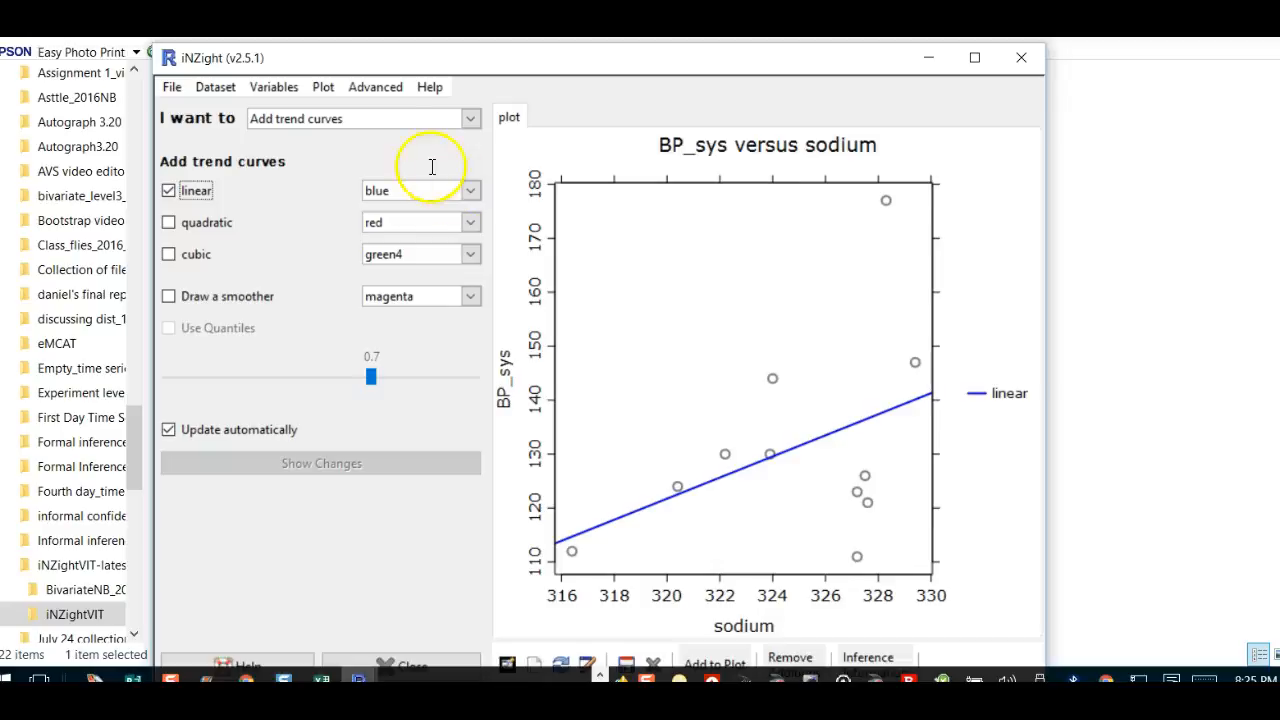
Step: Switch Add to plot to Code more variables and colour the points by BP_dia
left_click(469, 118)
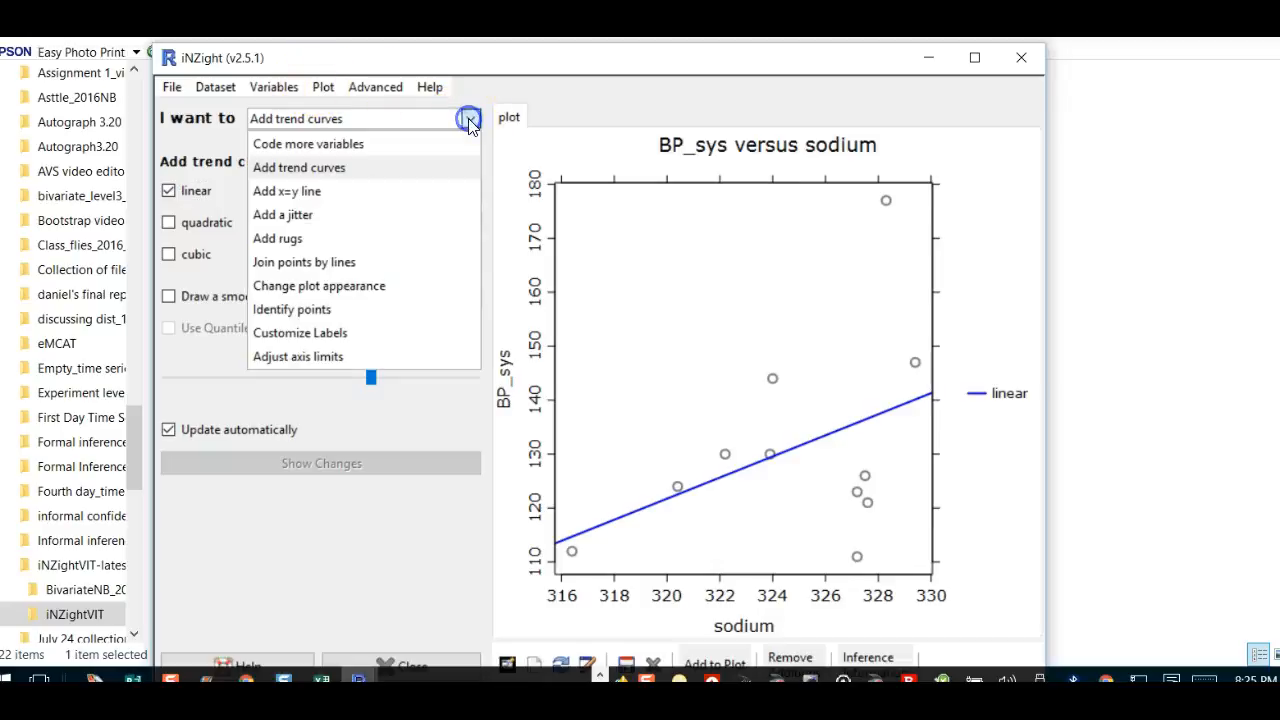
left_click(309, 172)
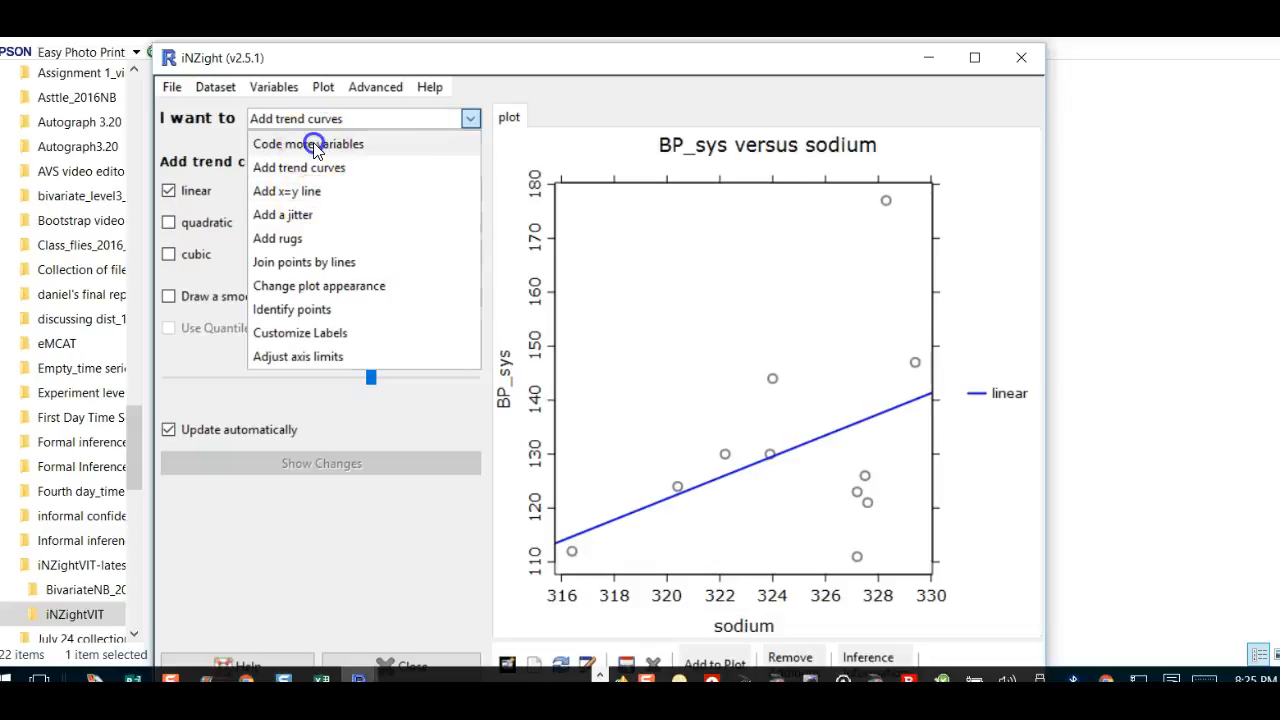
left_click(313, 143)
left_click(470, 190)
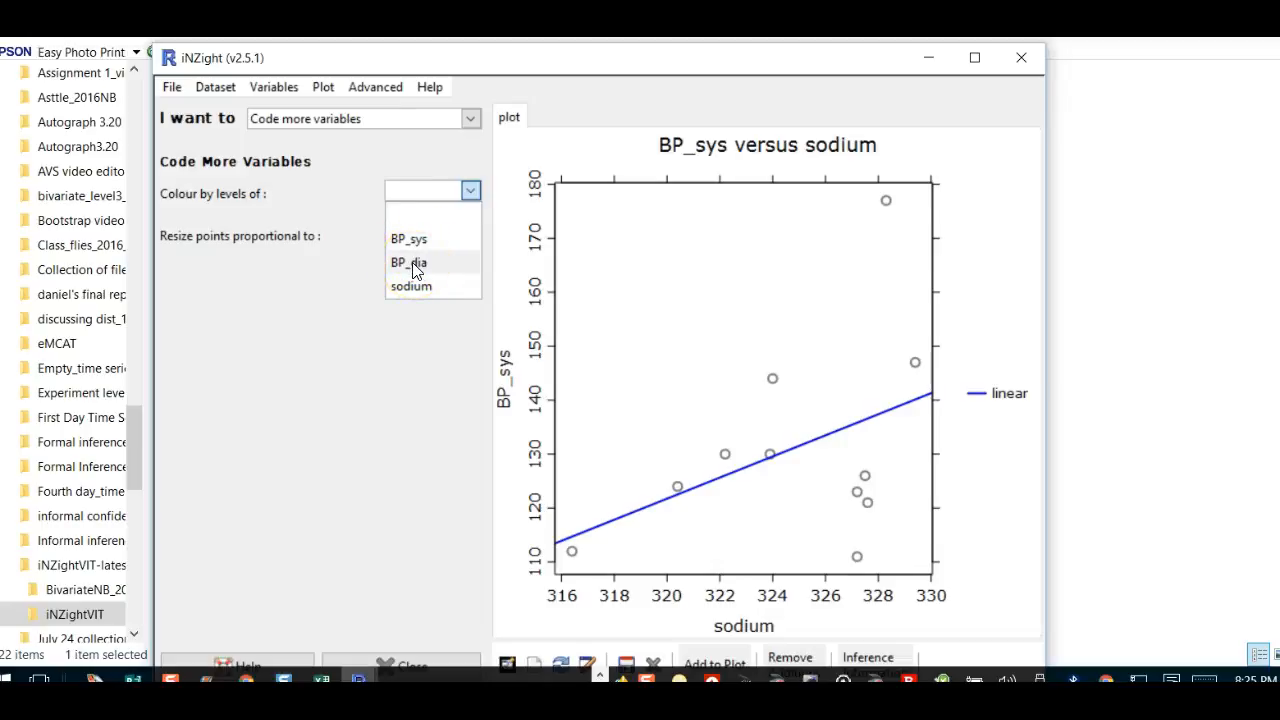
left_click(415, 265)
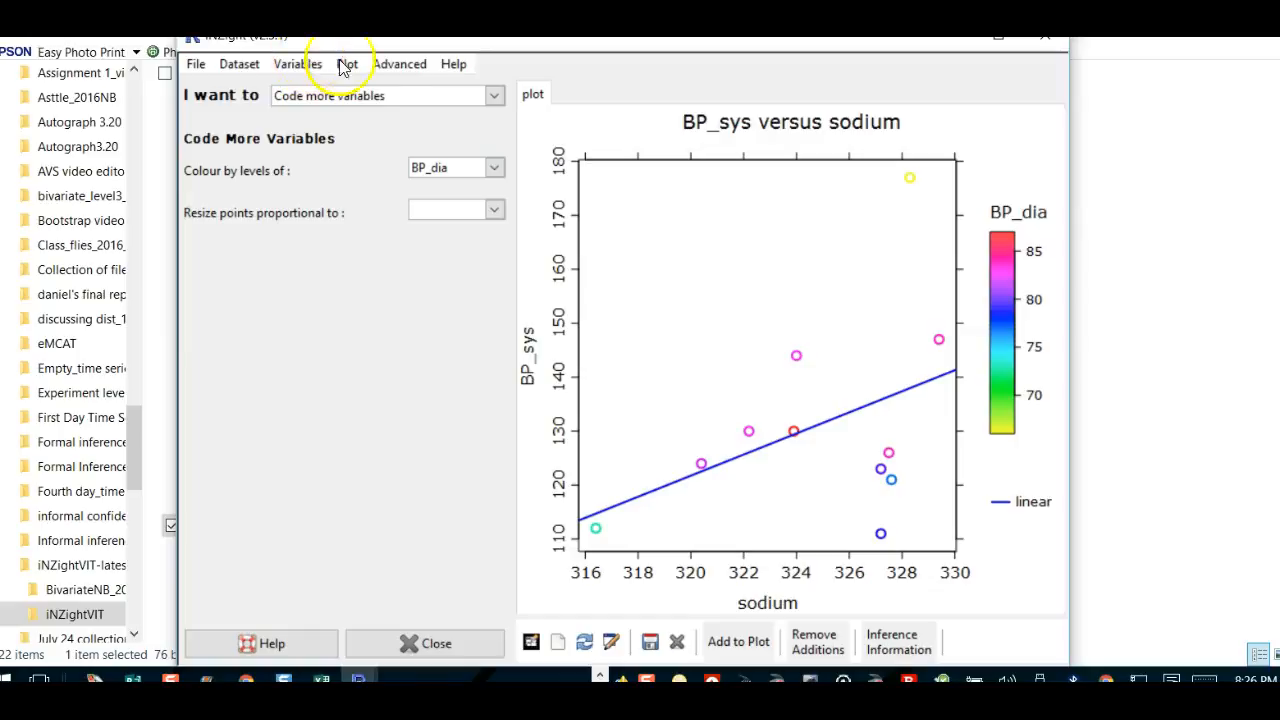
Step: Open Create New Variables from the Variables menu
left_click(298, 66)
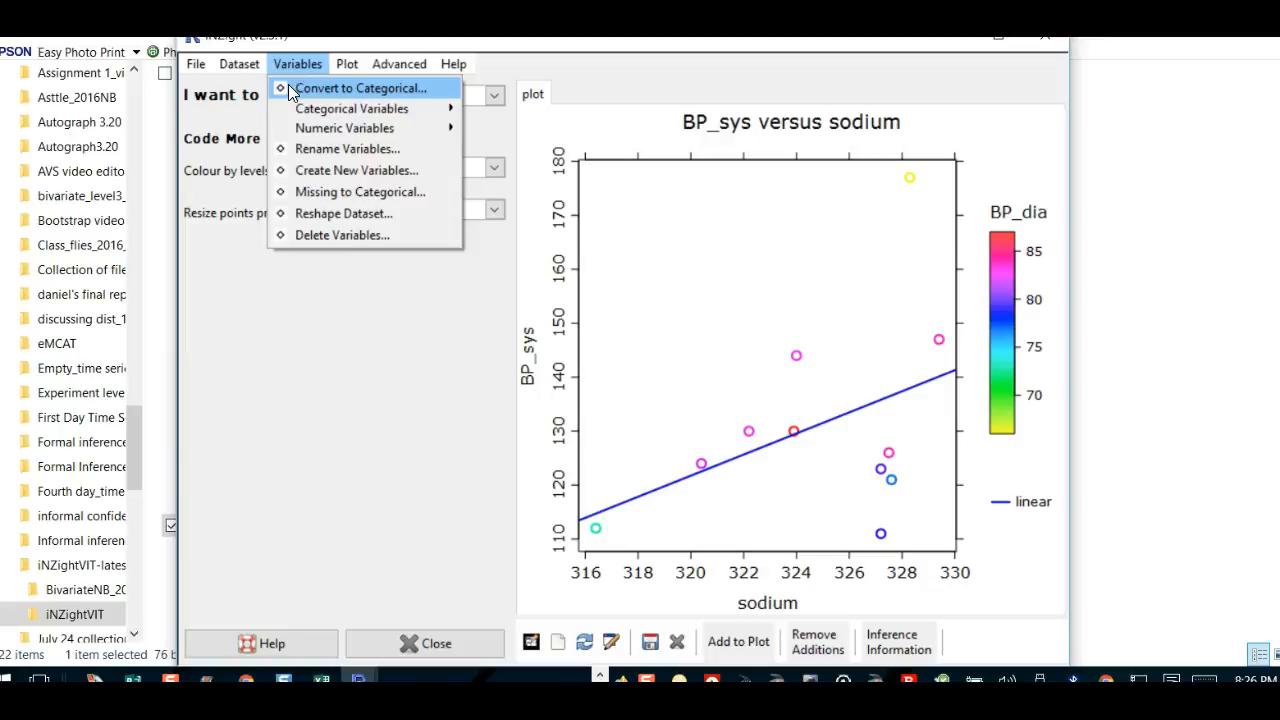
left_click(327, 176)
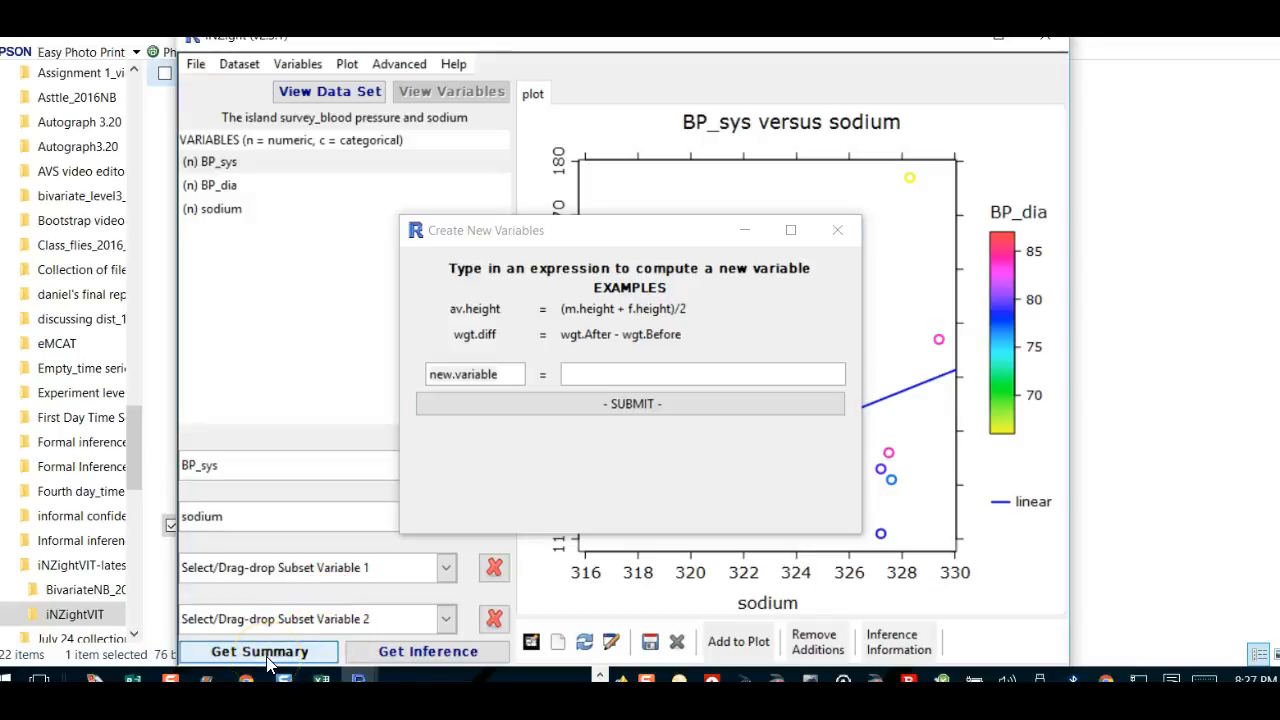
Step: Show the plot summary, copy the trend formula -503.8 + 1.955 * sodium, and minimize the summary
left_click(268, 655)
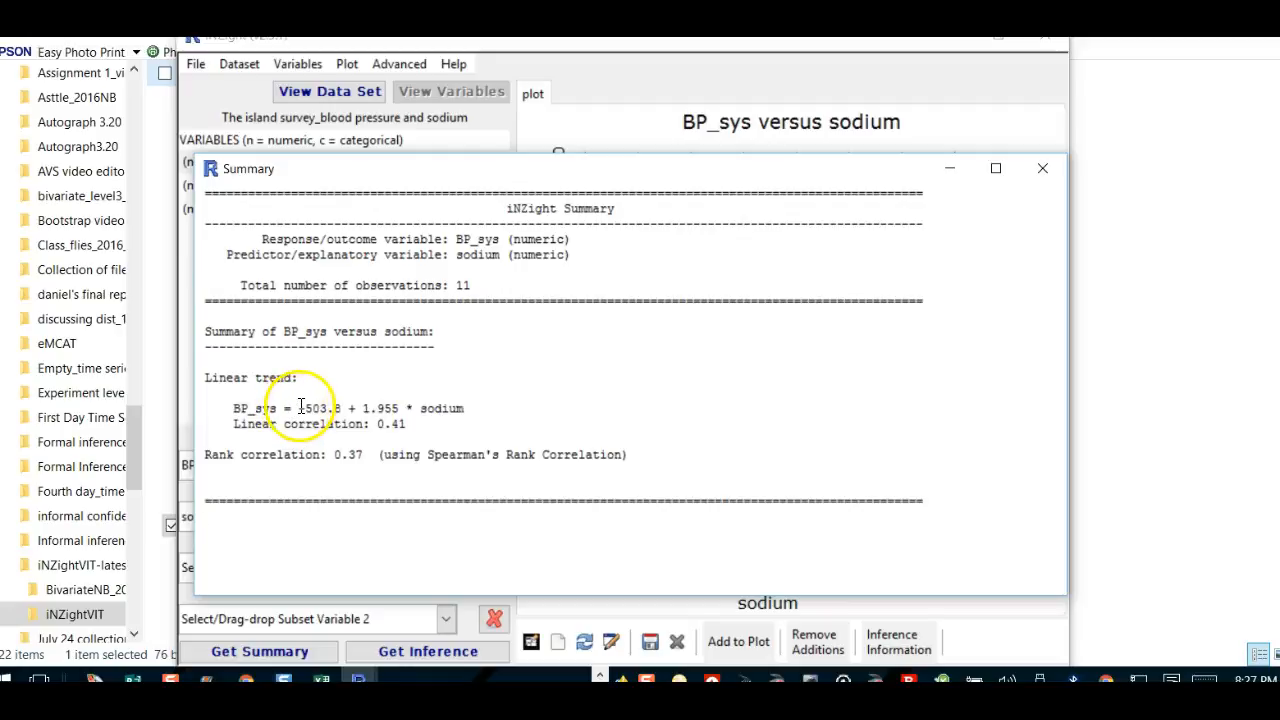
left_click_drag(299, 408, 472, 408)
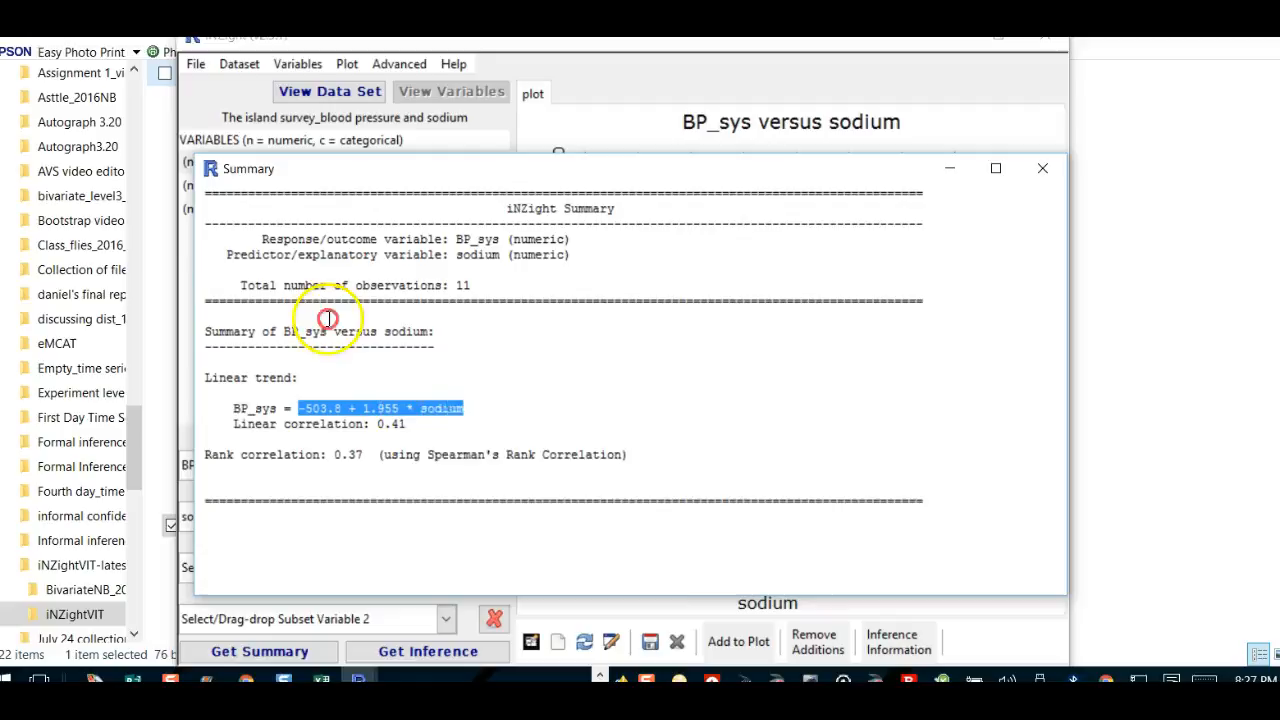
right_click(415, 412)
left_click(458, 441)
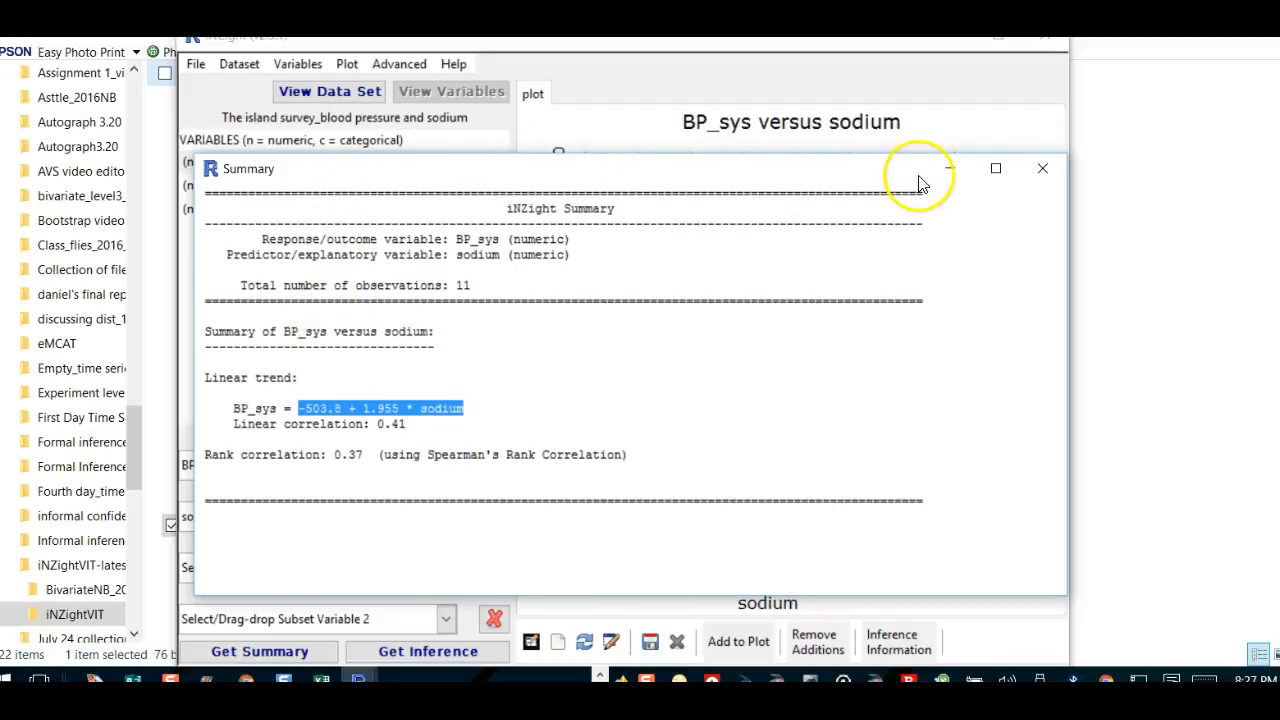
left_click(952, 170)
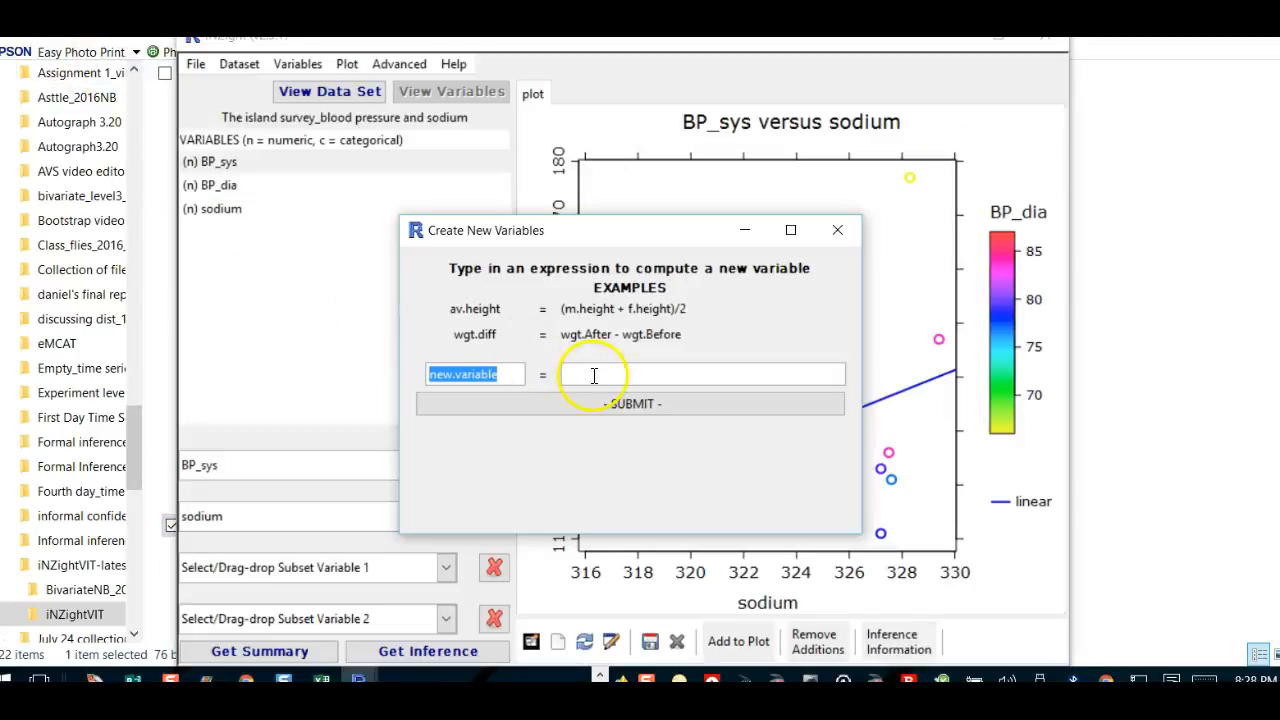
Step: Paste -503.8 + 1.955 * sodium as the expression, name the variable Equation, and submit
left_click(593, 374)
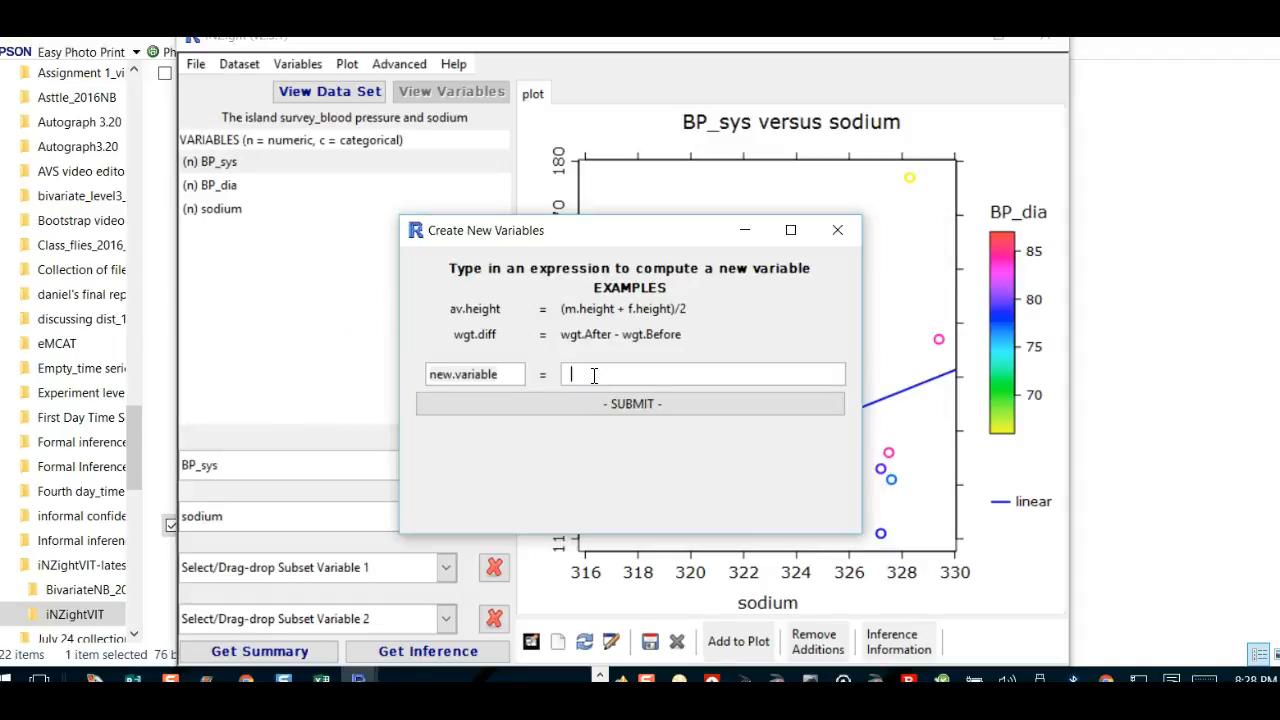
key("ctrl+v")
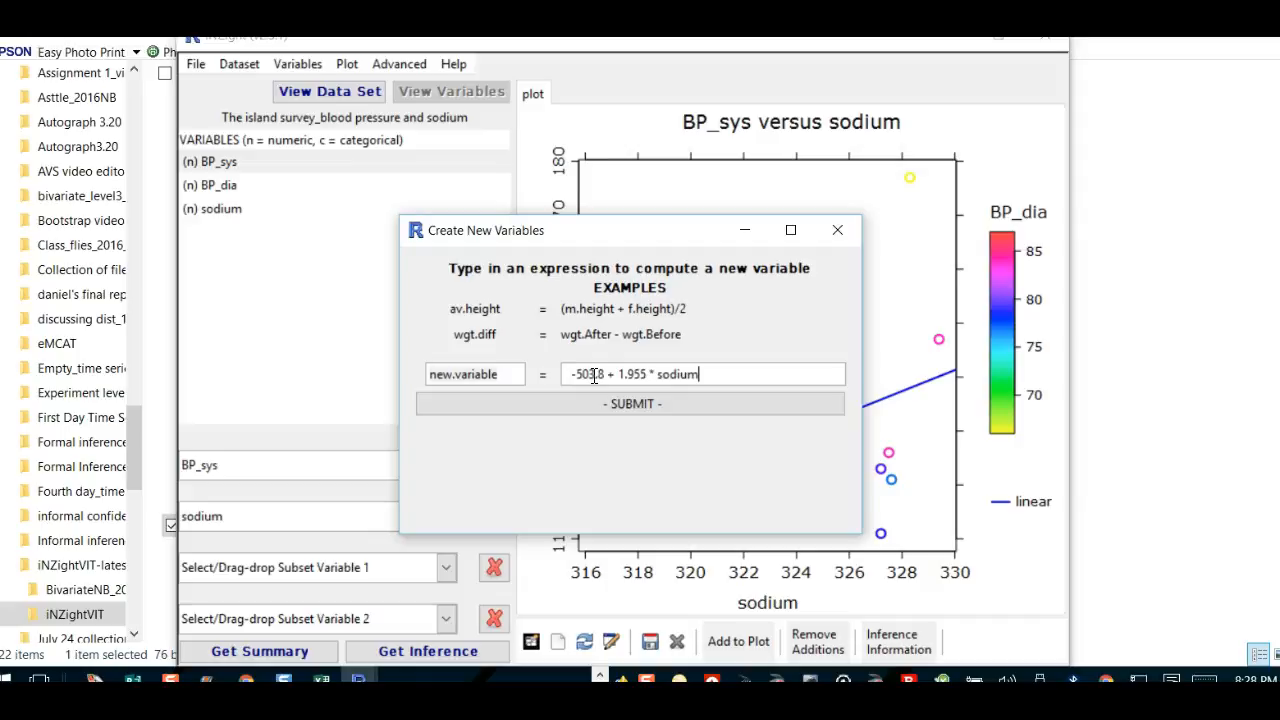
left_click(502, 374)
key("BackSpace")
key("BackSpace")
key("BackSpace")
key("BackSpace")
key("BackSpace")
key("BackSpace")
key("BackSpace")
key("BackSpace")
key("BackSpace")
key("BackSpace")
key("BackSpace")
key("BackSpace")
type("E")
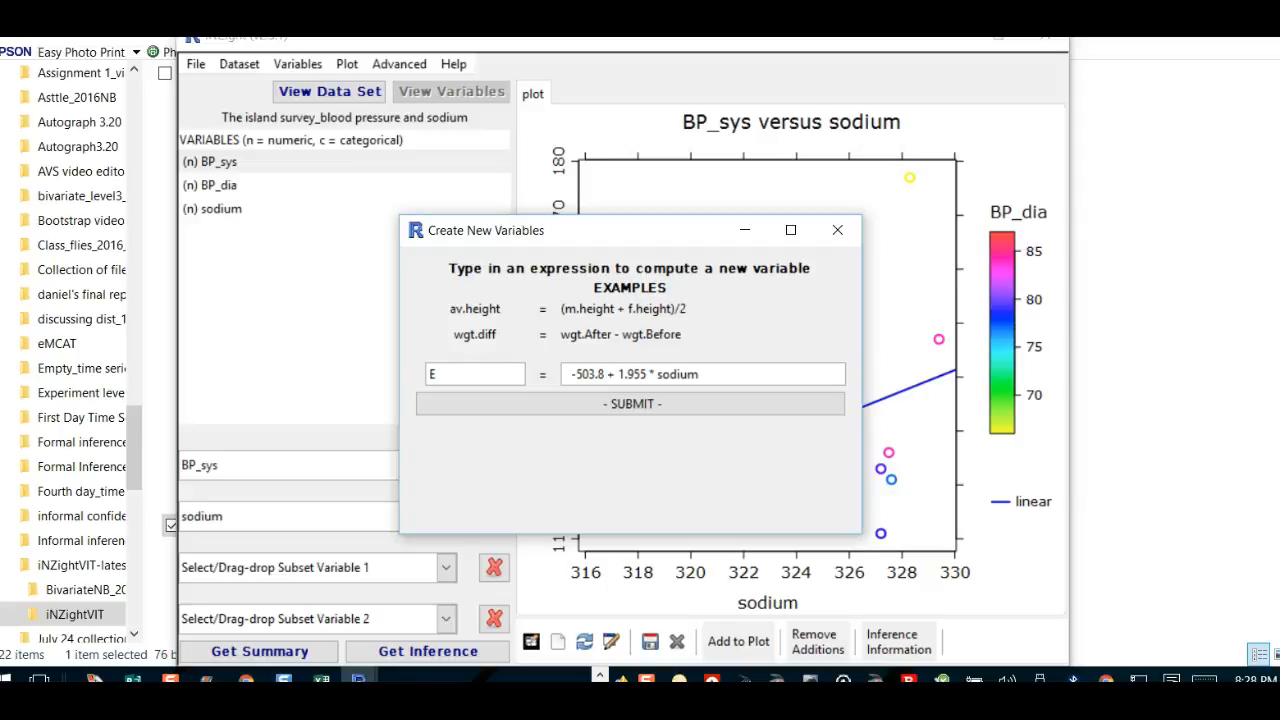
type("quation")
left_click(674, 404)
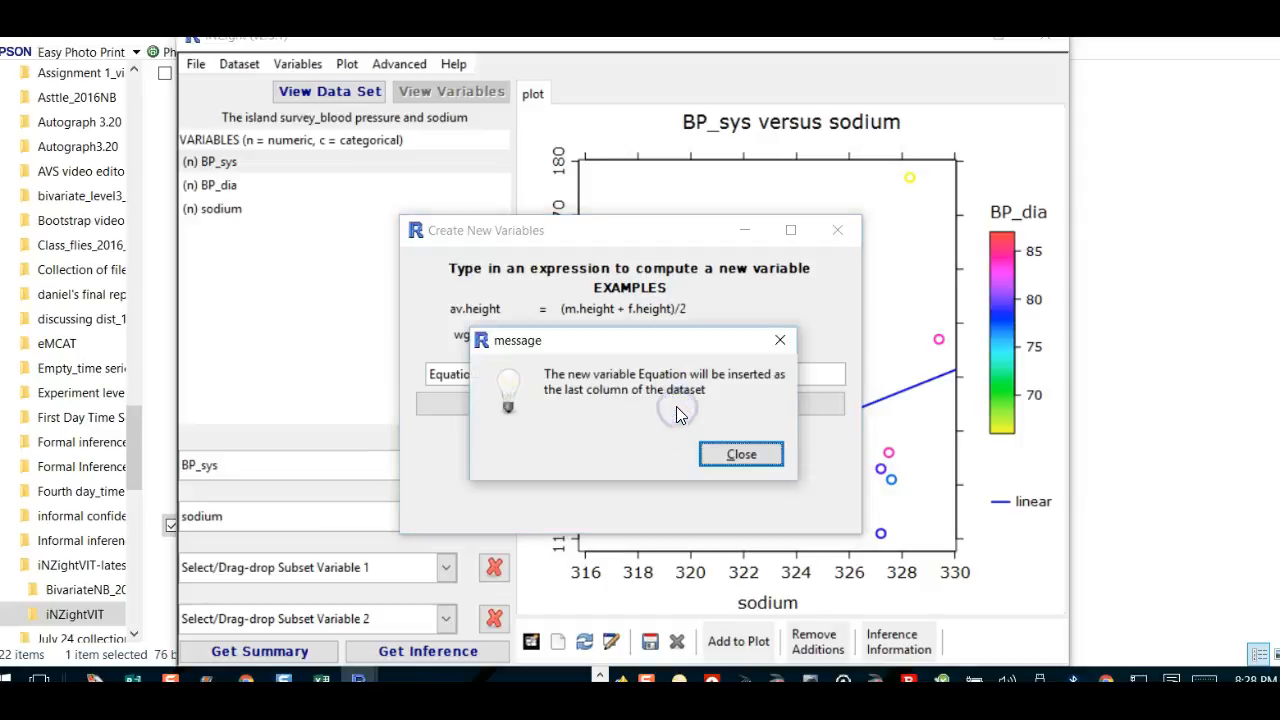
left_click(744, 453)
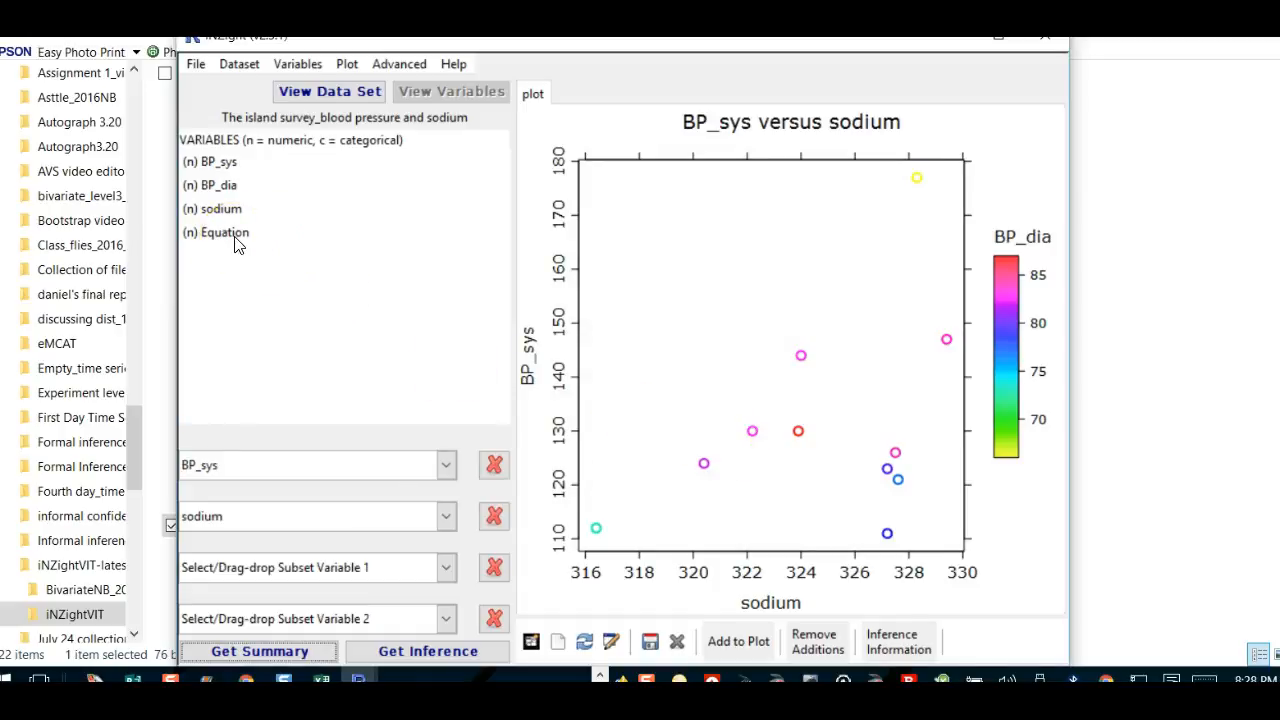
Step: Drag from the variable list, where Equation now appears beside BP_sys, BP_dia and sodium, toward the top-left
left_click_drag(236, 242, 28, 58)
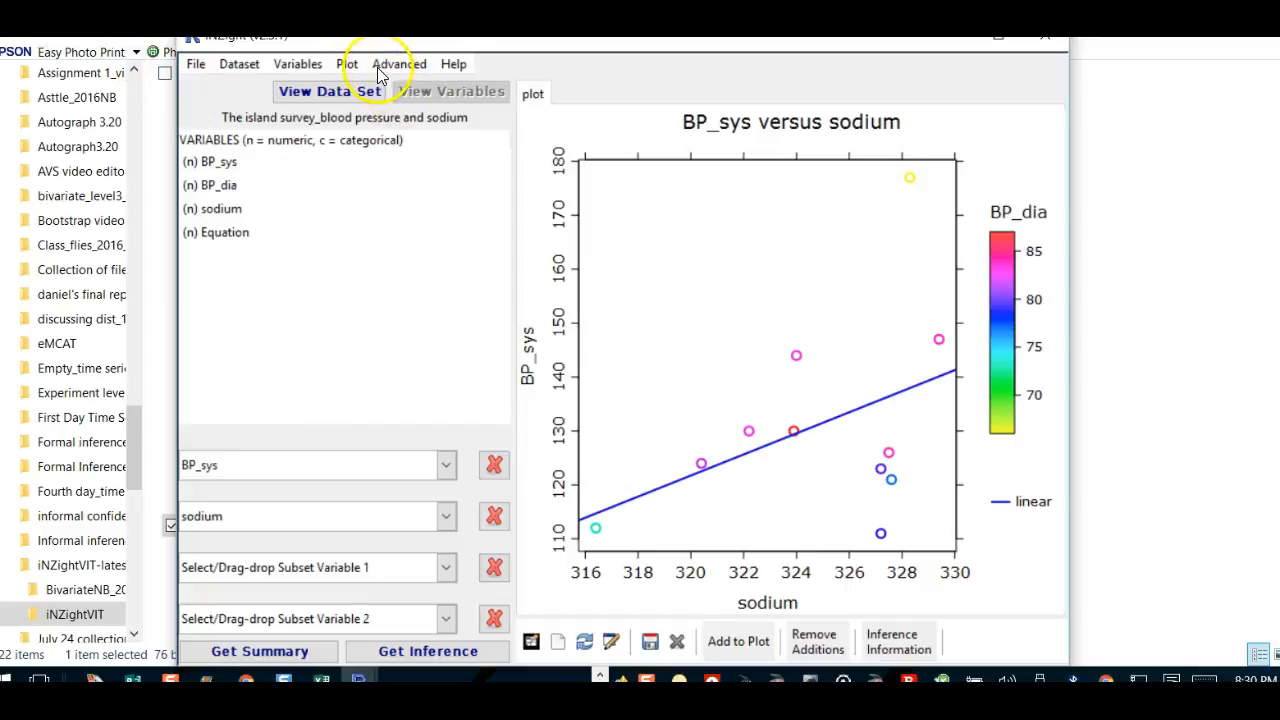
Step: Open Create New Variables again, name the variable residuals, and begin its expression with BP_Sys
left_click(308, 68)
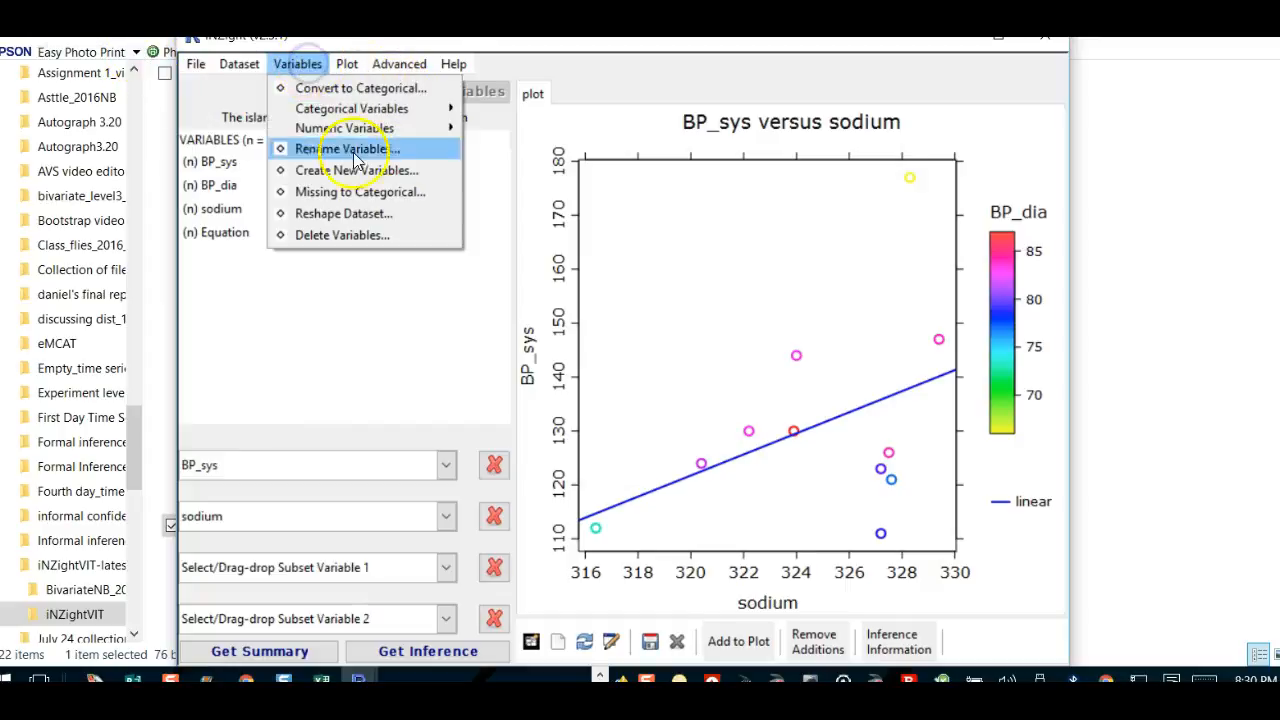
left_click(343, 173)
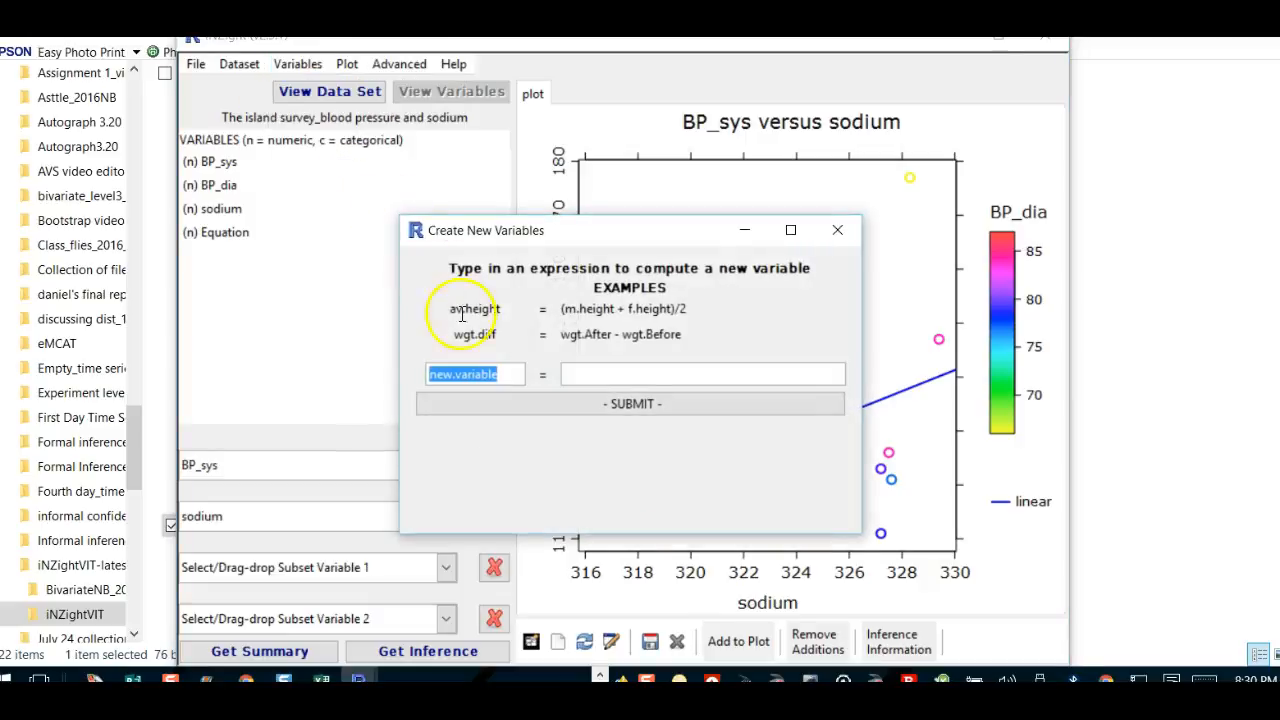
left_click(498, 373)
key("BackSpace")
key("BackSpace")
key("BackSpace")
key("BackSpace")
key("BackSpace")
key("BackSpace")
key("BackSpace")
key("BackSpace")
key("BackSpace")
key("BackSpace")
key("BackSpace")
key("BackSpace")
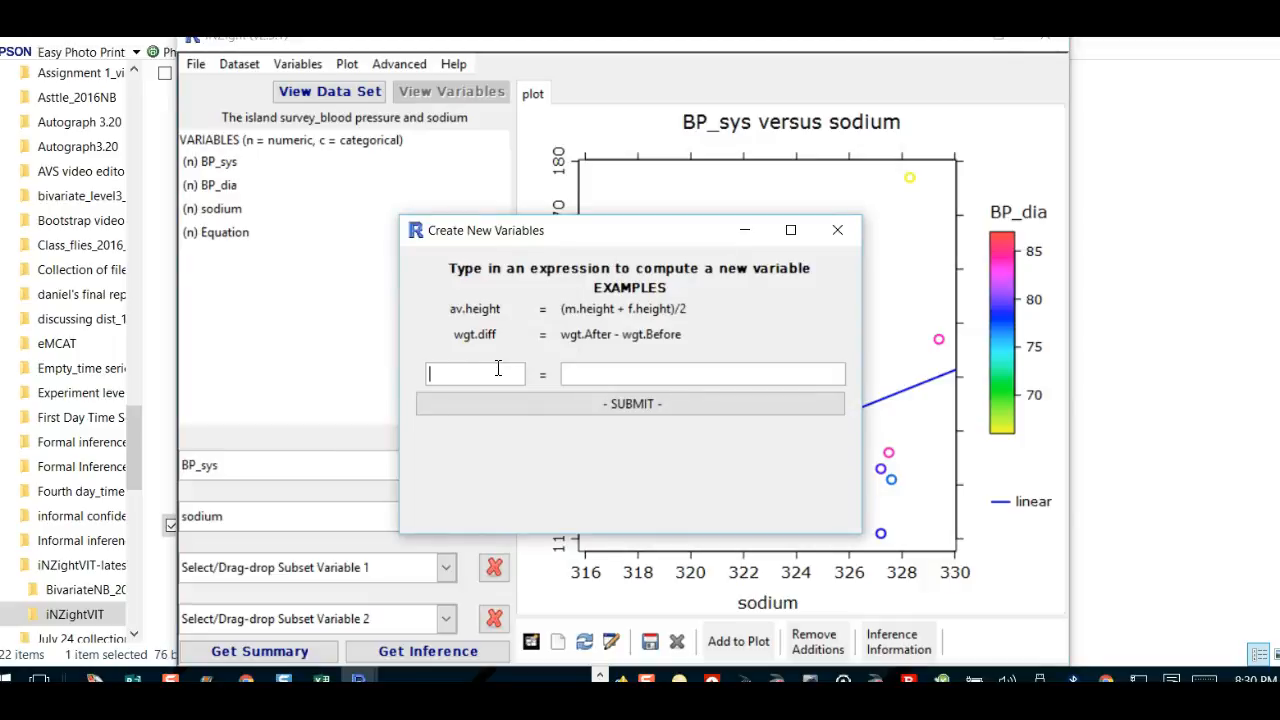
type("residuals")
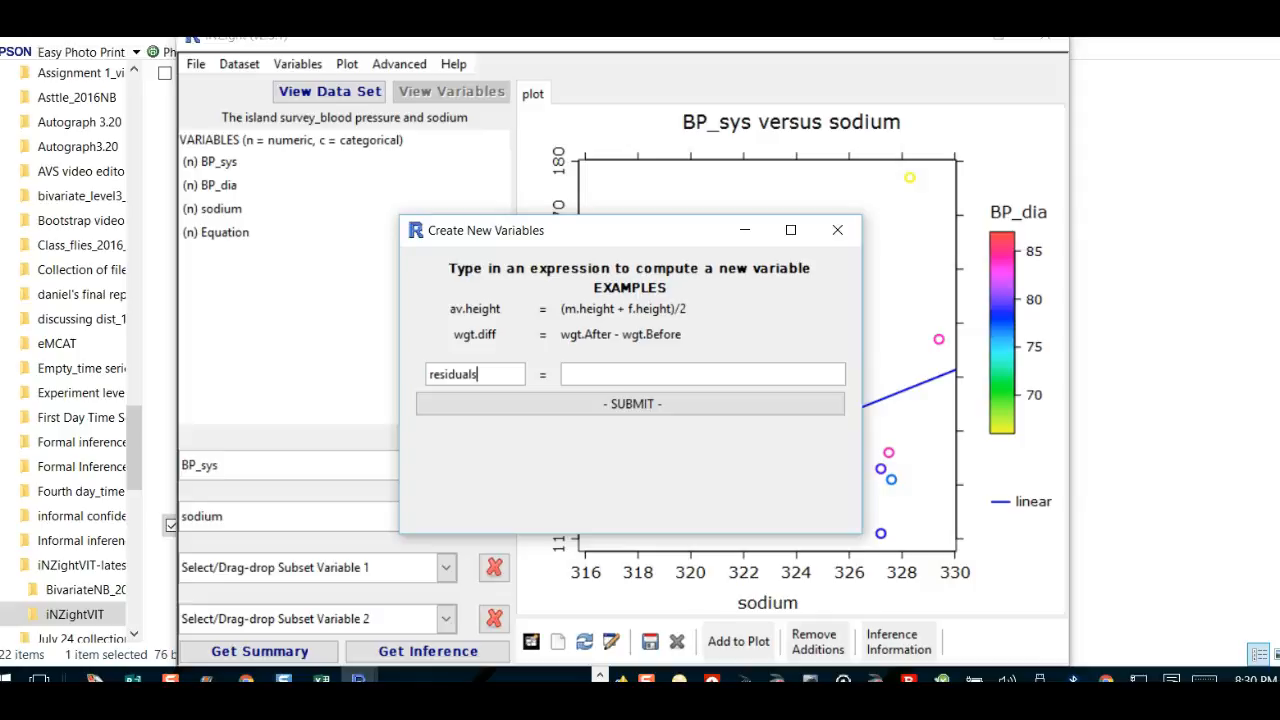
left_click(596, 370)
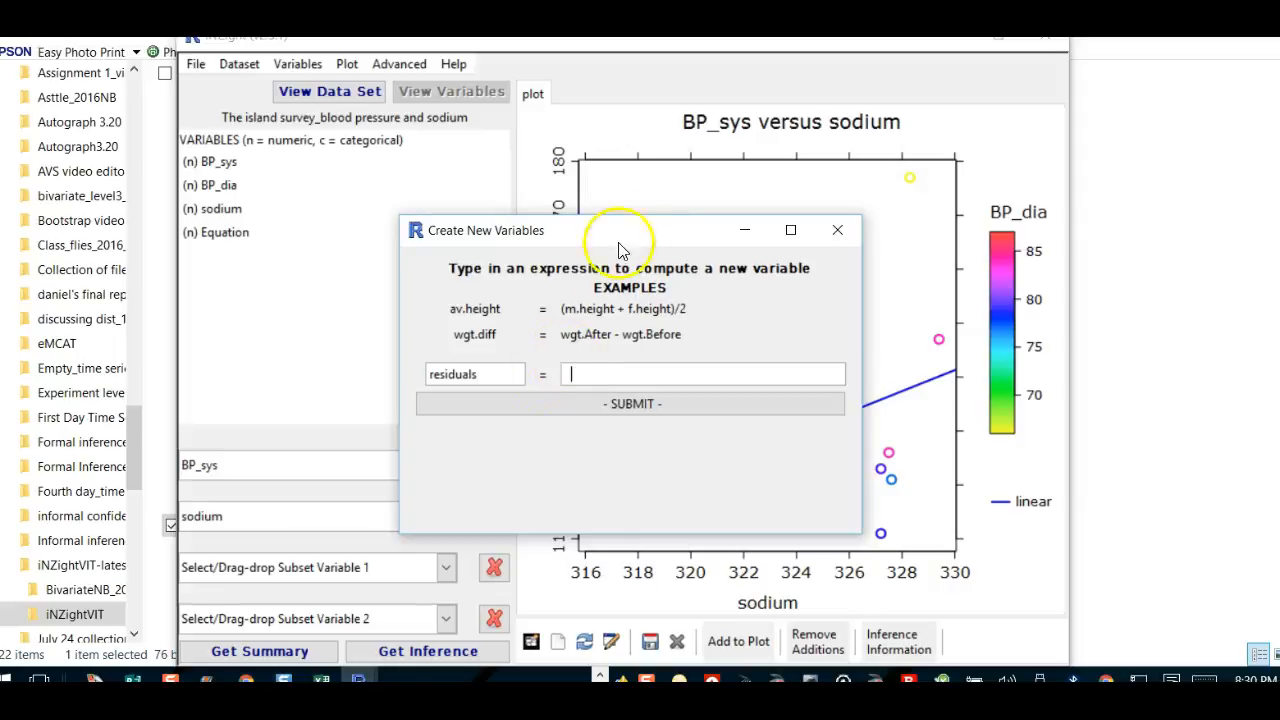
left_click_drag(639, 230, 519, 155)
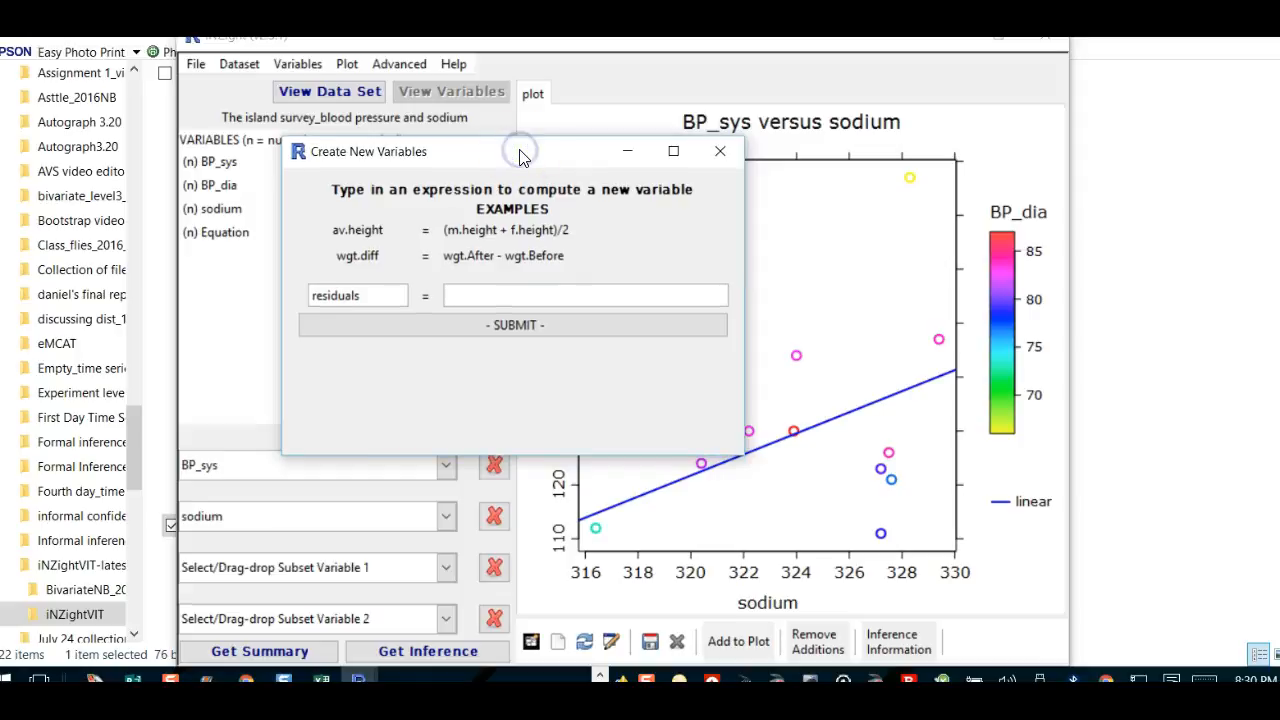
type("BP_Sys")
Step: Correct BP_Sys to BP_sys and submit residuals = BP_sys-Equation as a new numeric variable
left_click_drag(579, 152, 509, 160)
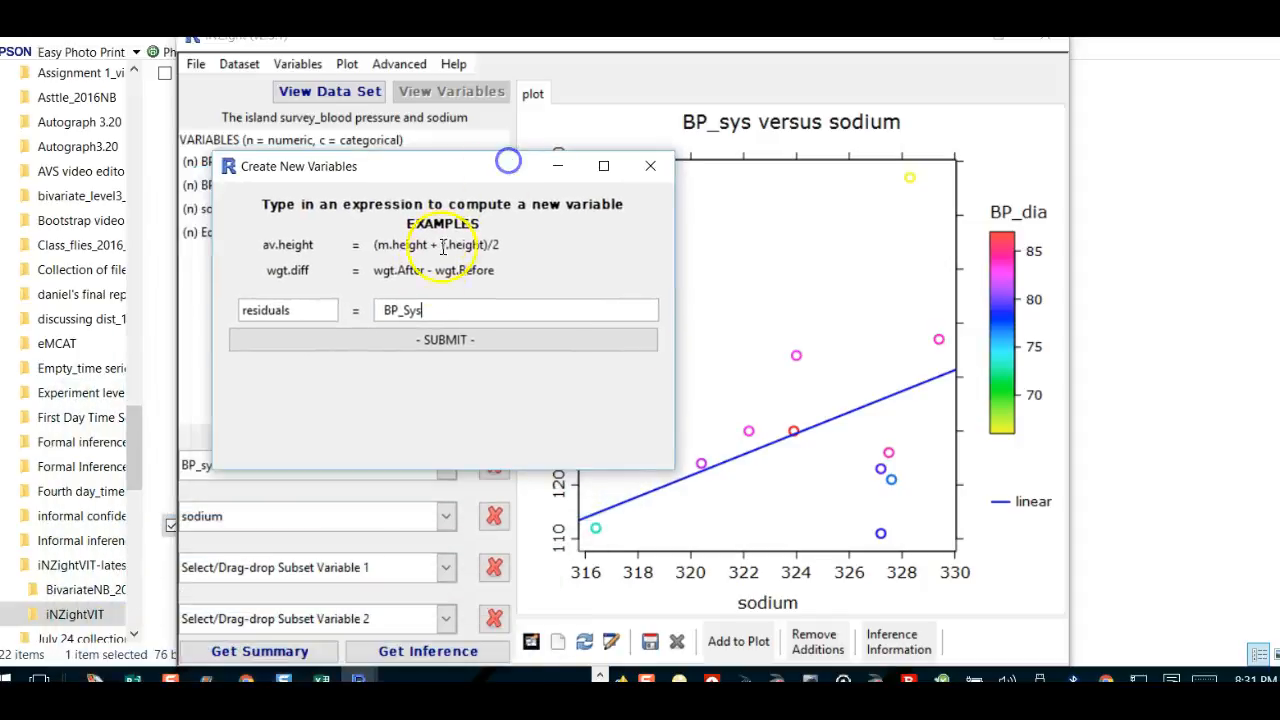
left_click(410, 308)
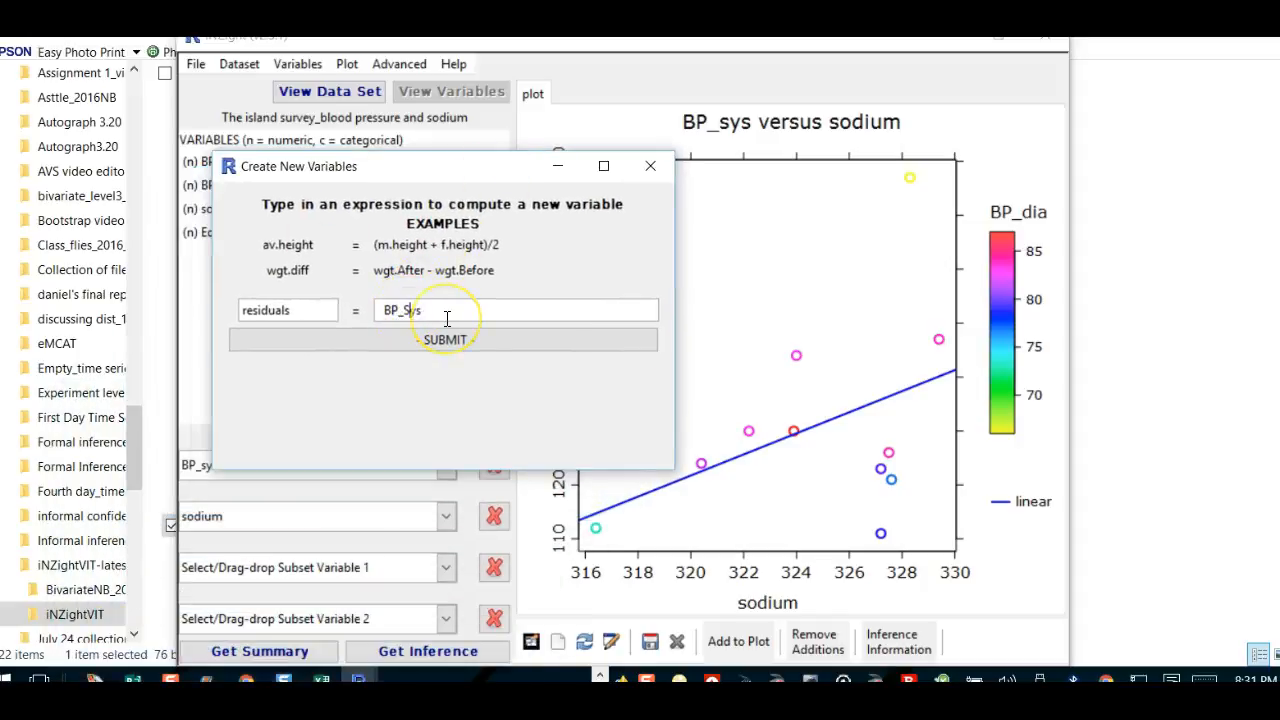
key("BackSpace")
type("s")
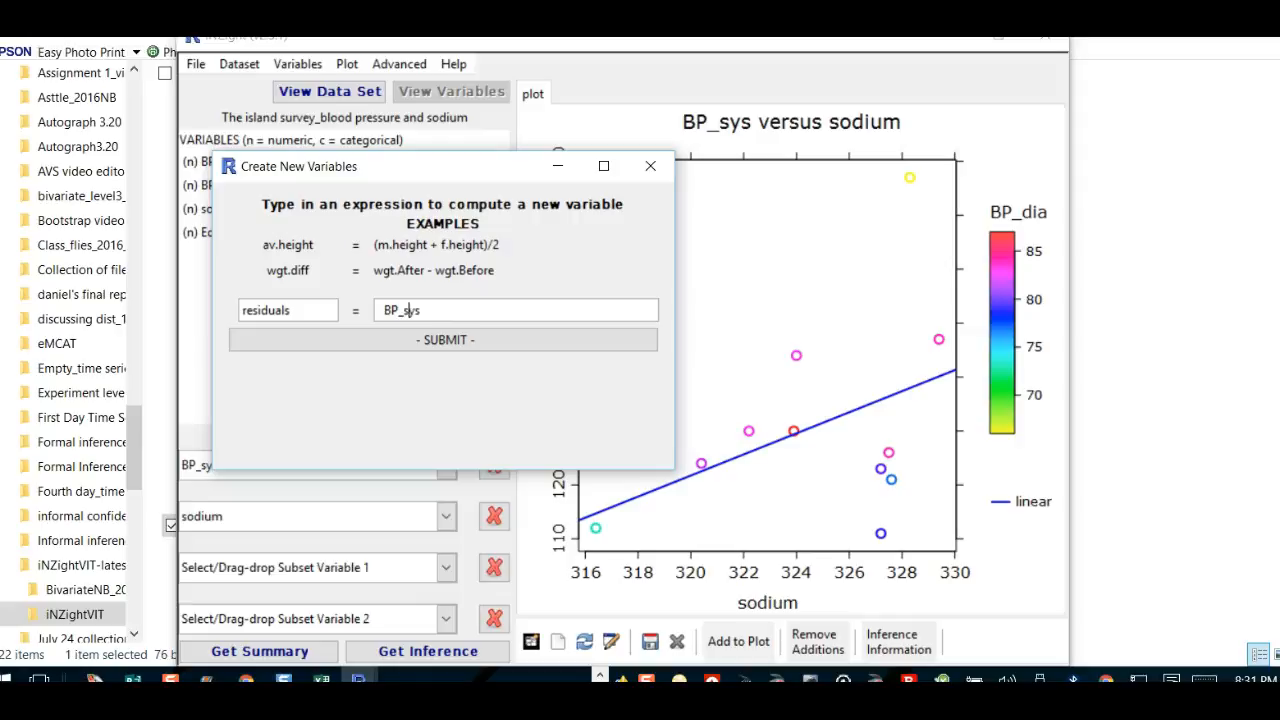
left_click(430, 310)
type("-")
type("Equation")
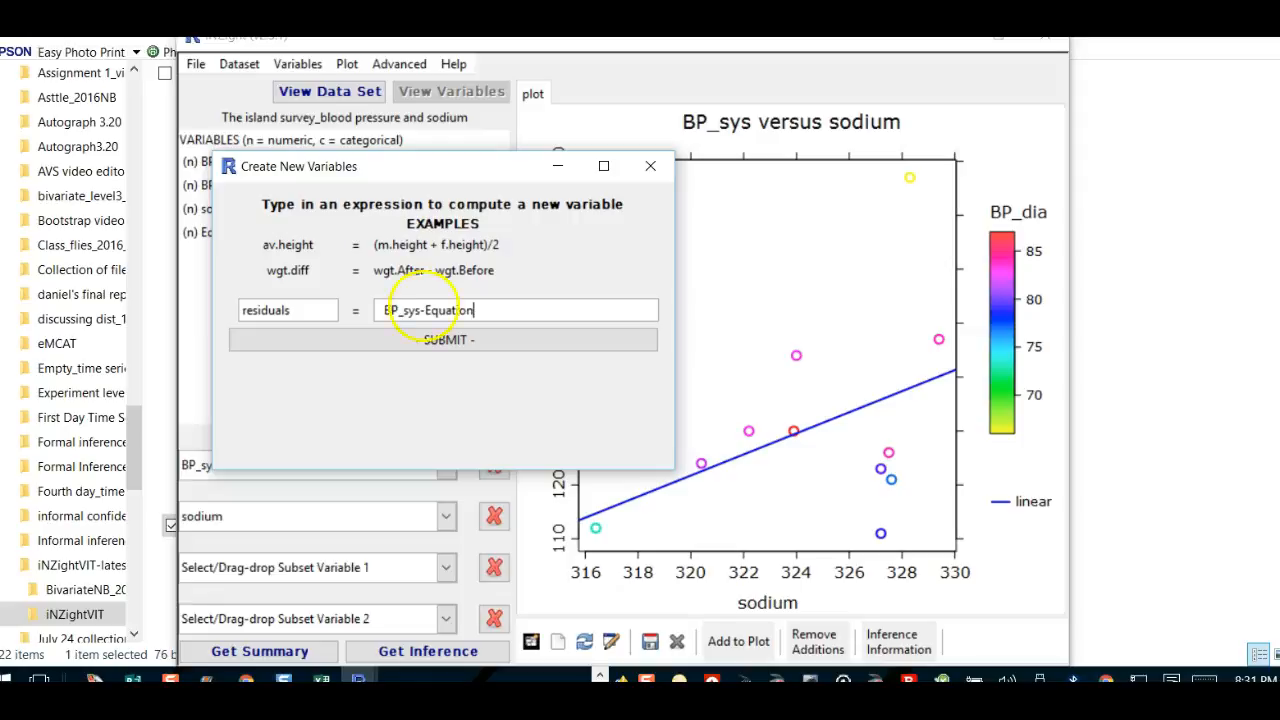
left_click(446, 340)
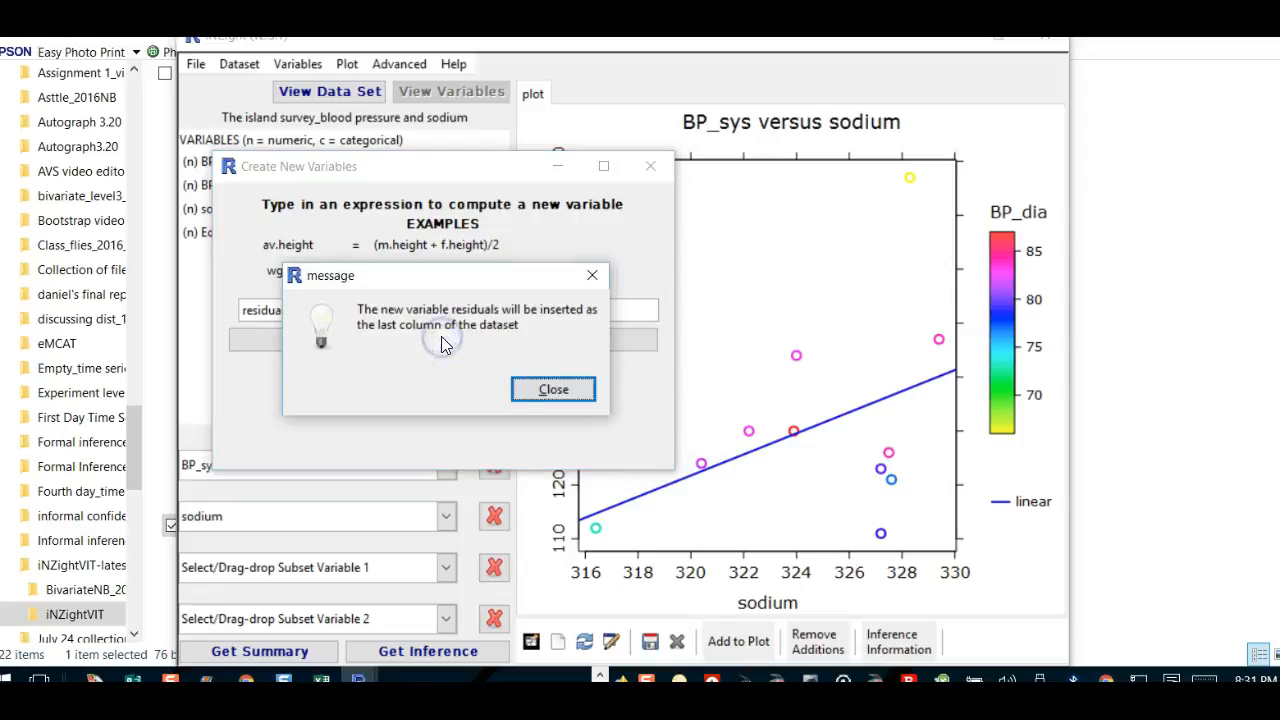
left_click(548, 390)
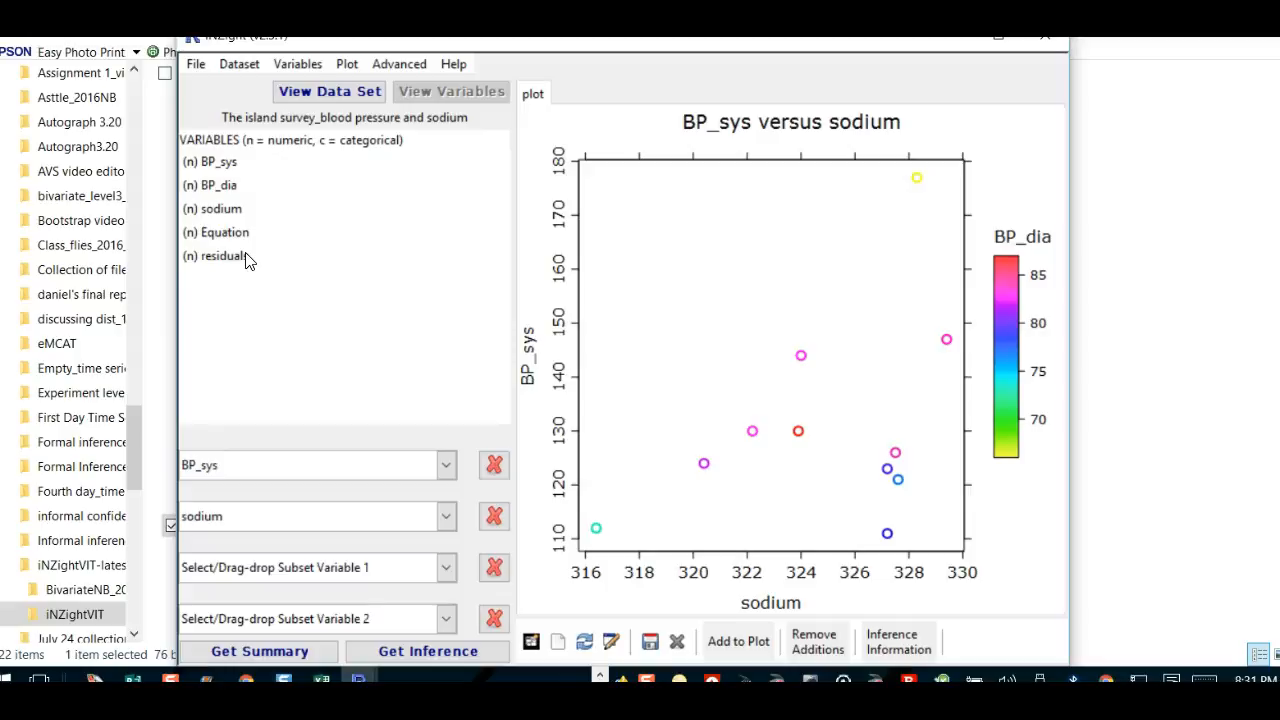
Step: Put residuals as the first variable and Equation in place of sodium as the second
left_click_drag(246, 255, 244, 463)
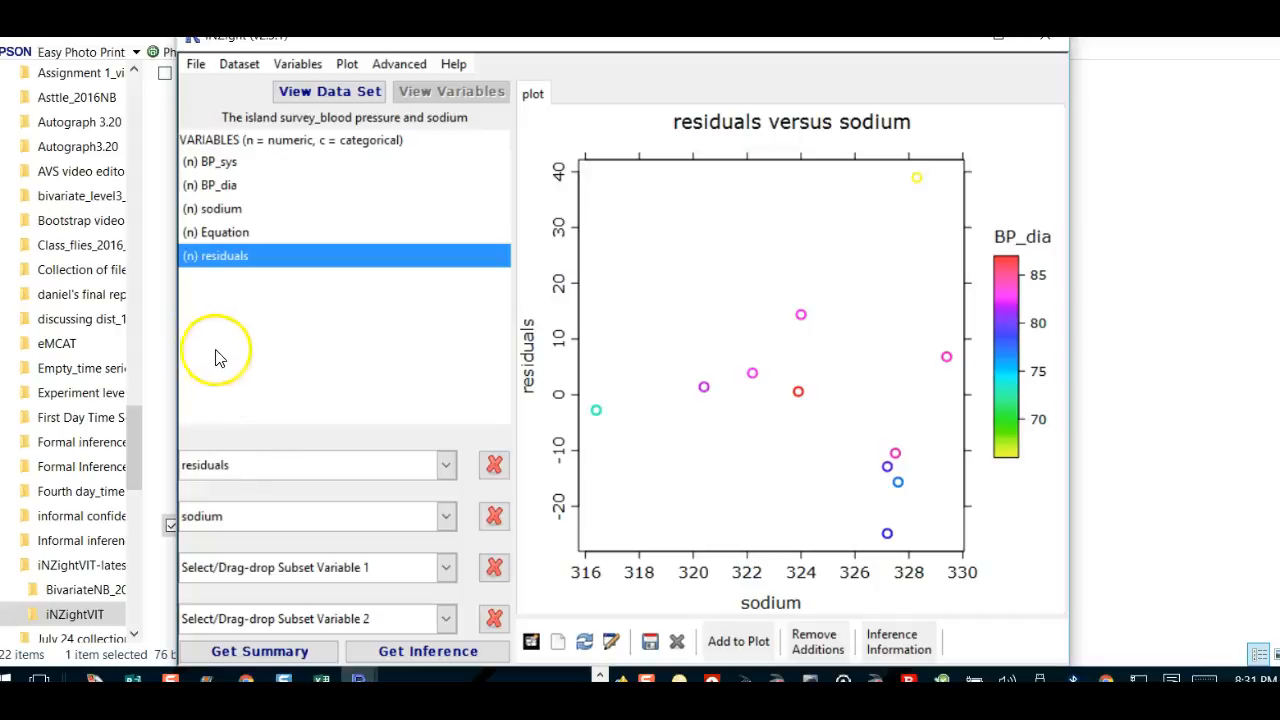
left_click_drag(224, 236, 248, 517)
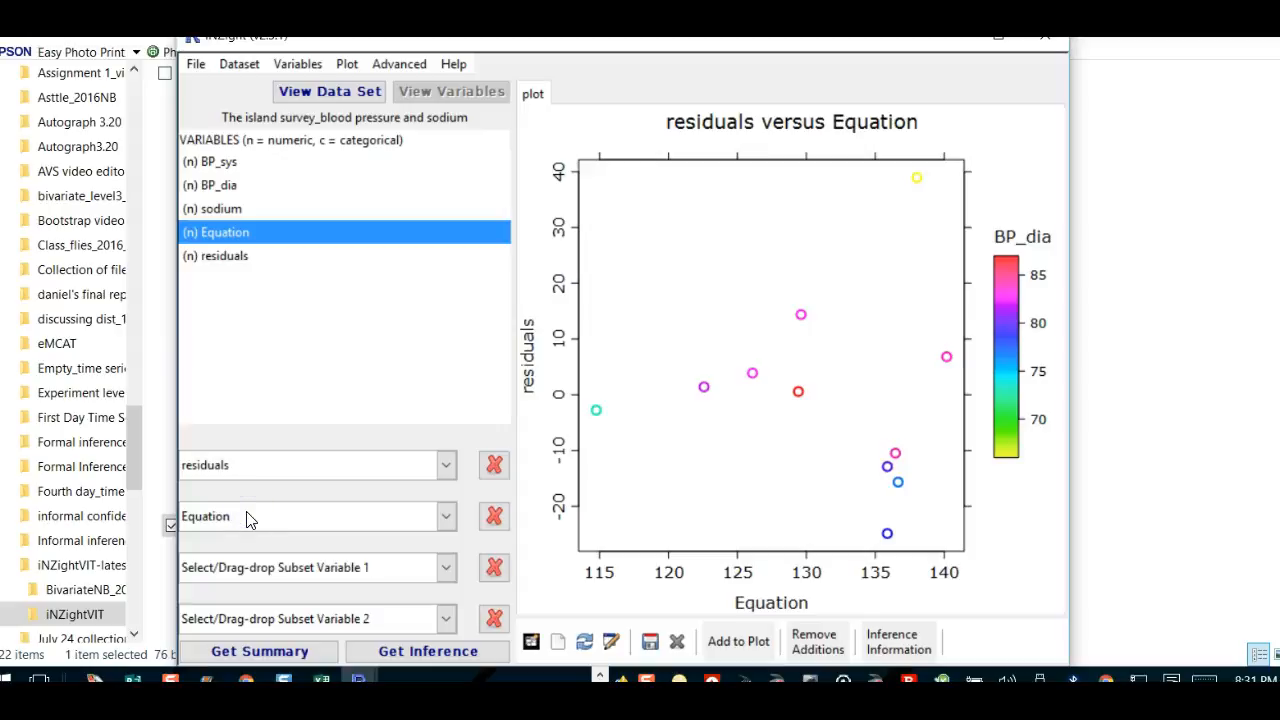